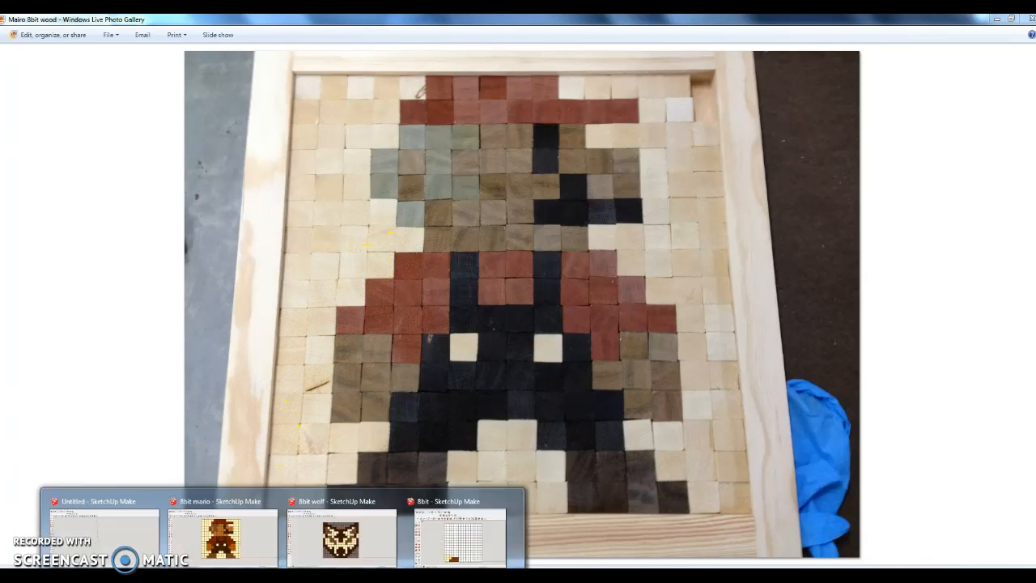
- Switch to the untitled SketchUp model and draw a small square on the ground plane with one corner at the origin
click(138, 530)
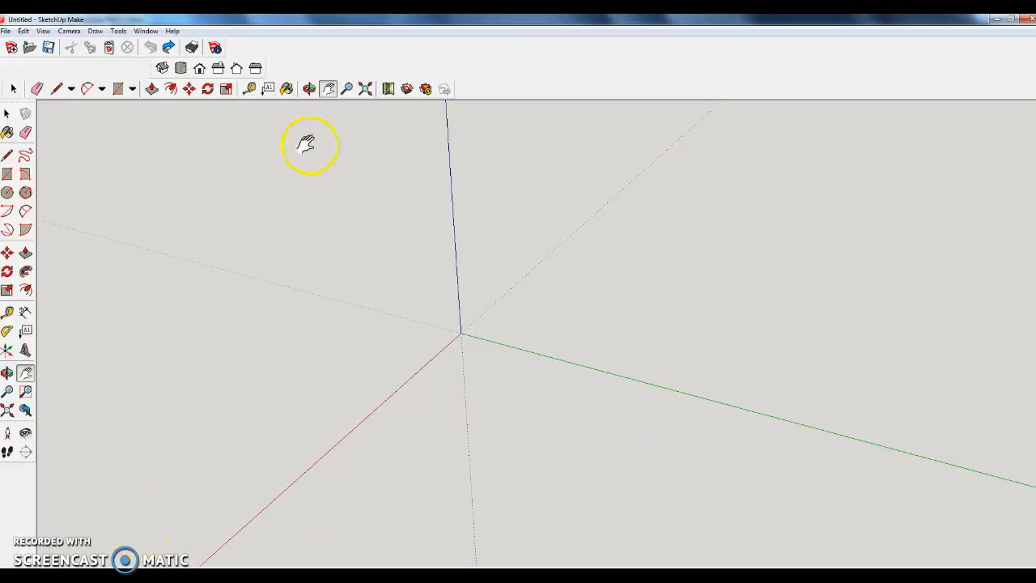
click(118, 89)
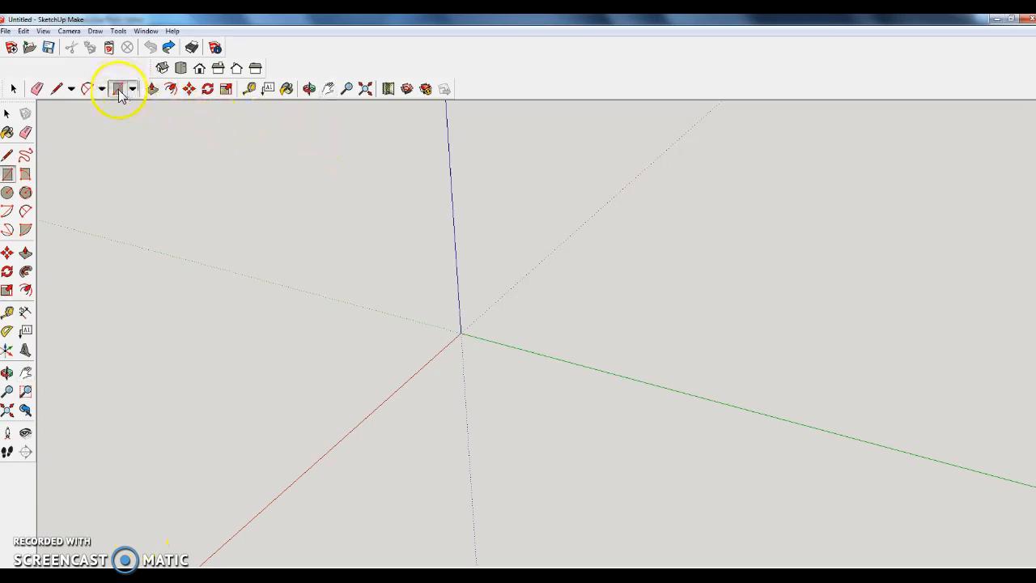
click(461, 332)
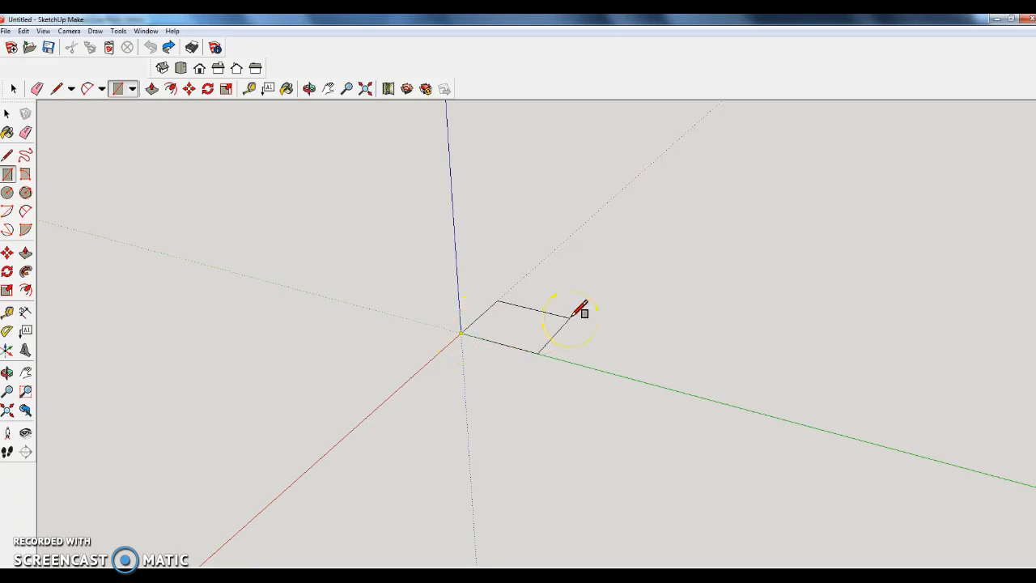
click(579, 309)
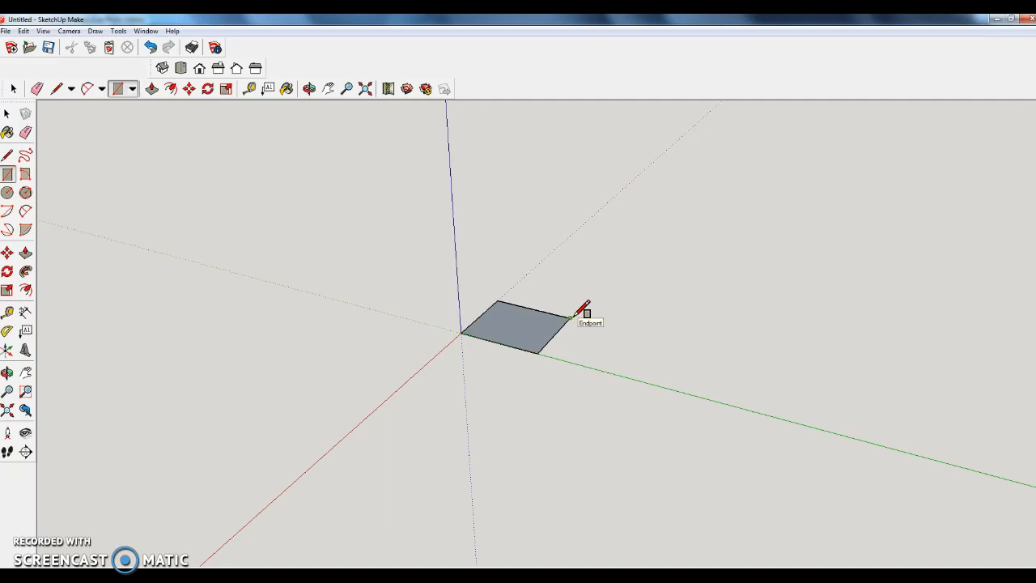
key(ctrl+z)
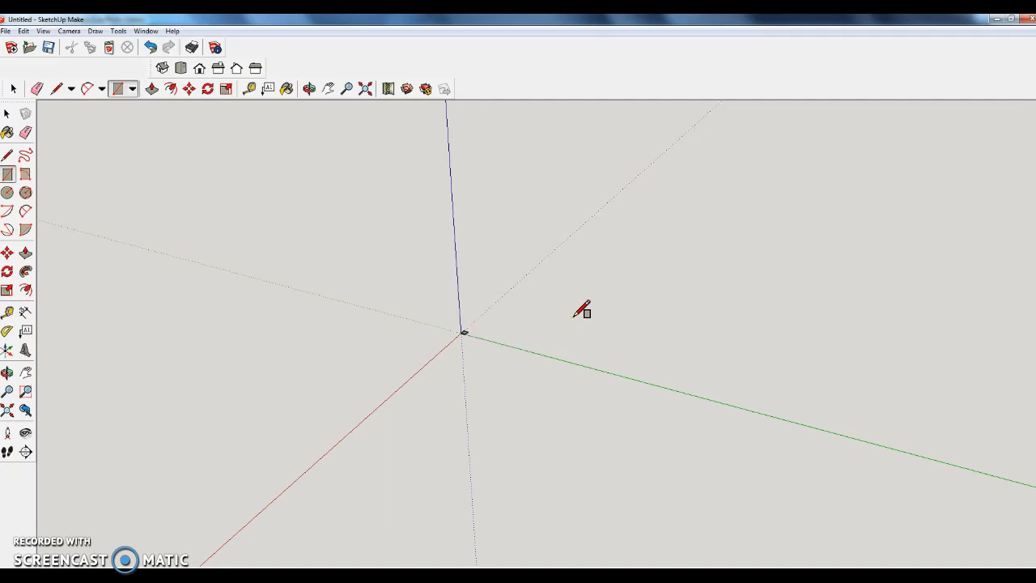
- Push/Pull the square's face upward to turn it into a solid block
click(365, 89)
click(327, 89)
drag(474, 171, 352, 350)
scroll(348, 401, down, 2)
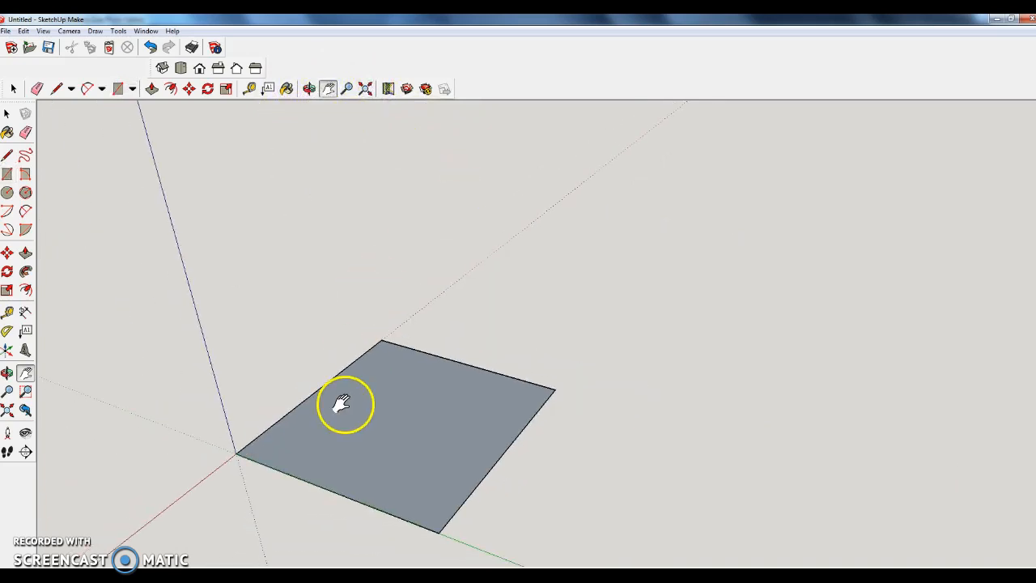
drag(345, 440, 363, 386)
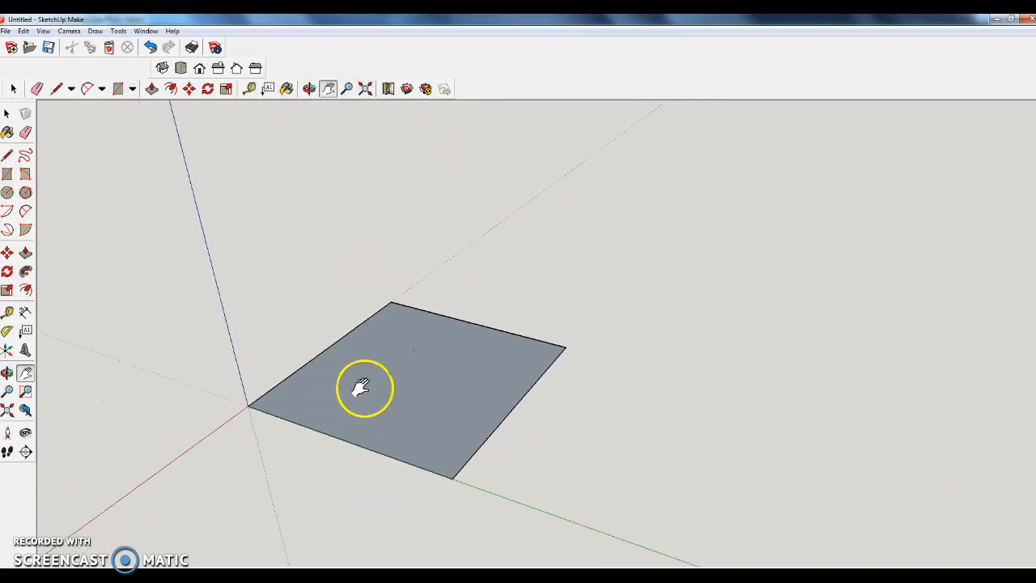
click(152, 90)
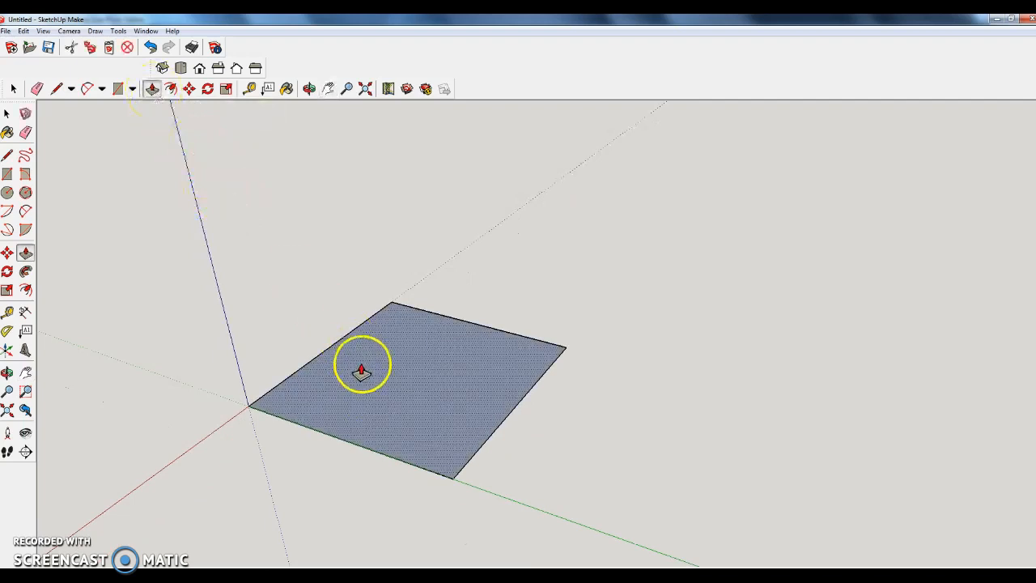
drag(363, 364, 366, 330)
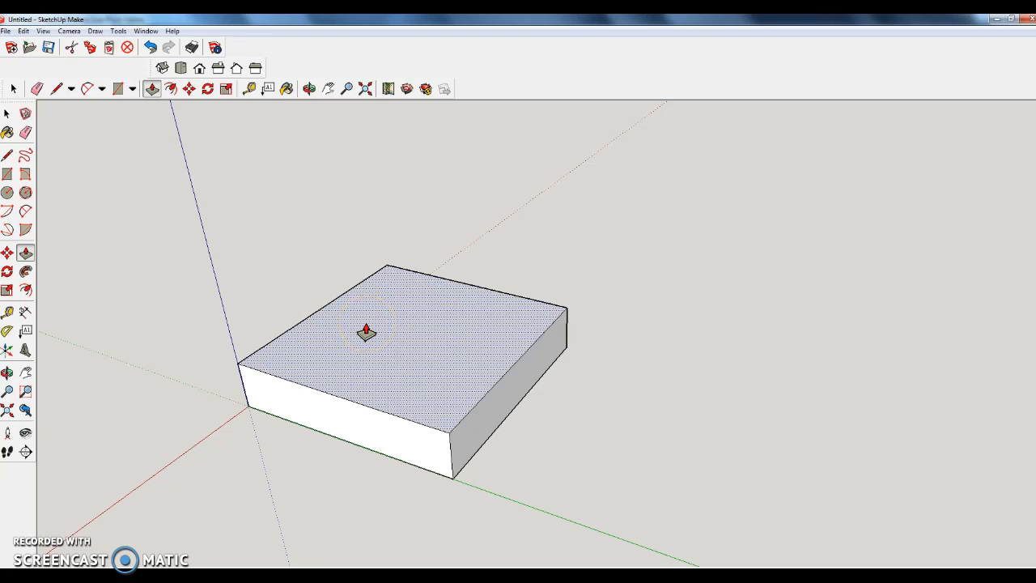
key(Return)
- Select the whole block and make it a component, keeping the default settings
middle_drag(347, 196, 405, 259)
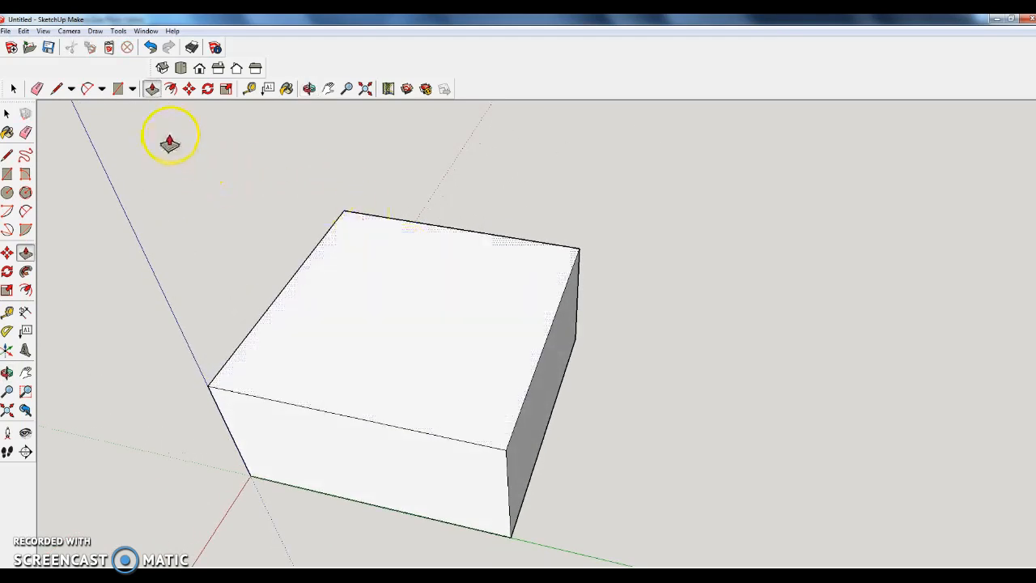
click(13, 88)
triple_click(397, 328)
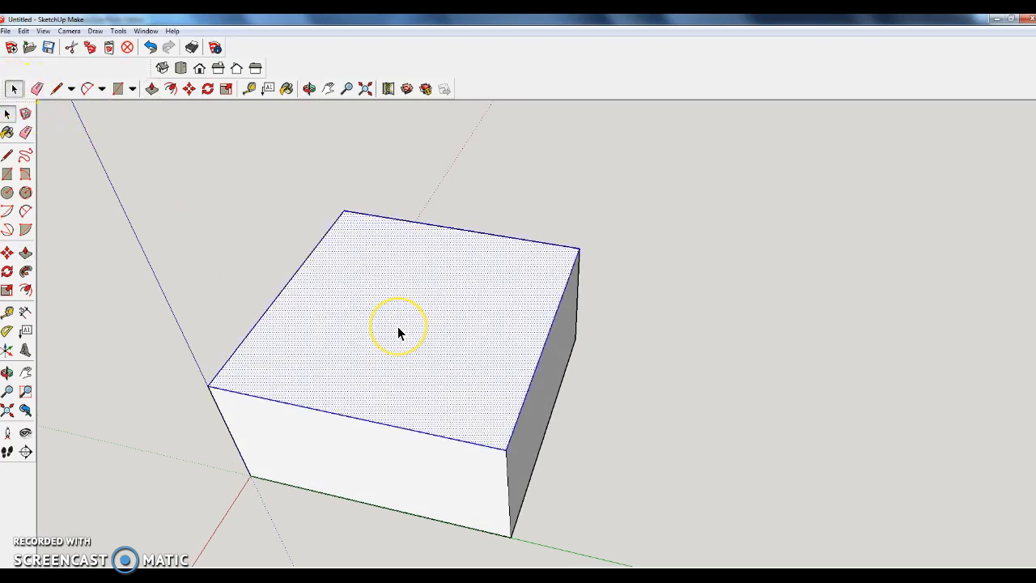
right_click(398, 331)
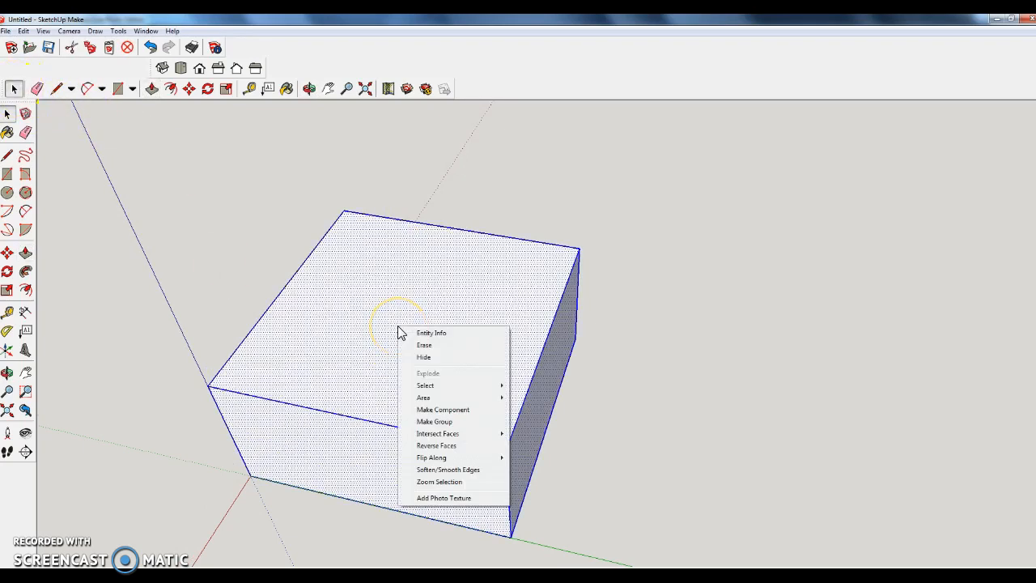
click(428, 411)
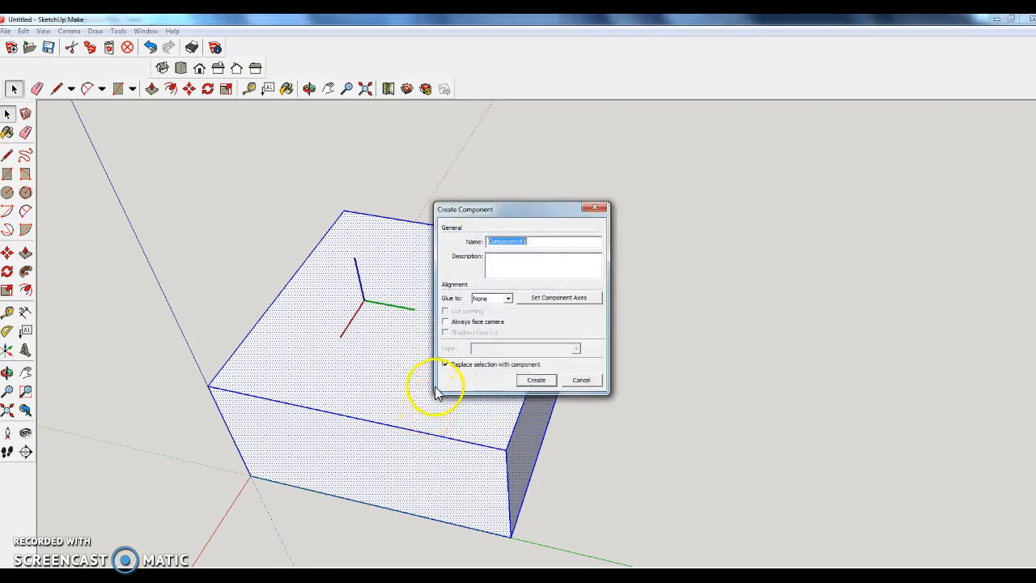
click(528, 381)
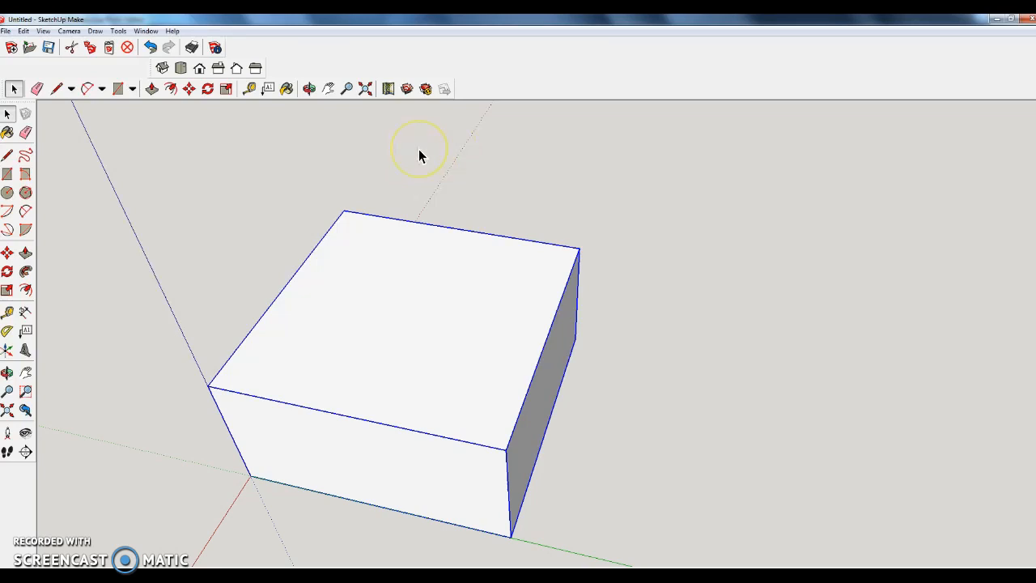
- Paint the block component with the red Color_A01 from the Colors materials
click(287, 88)
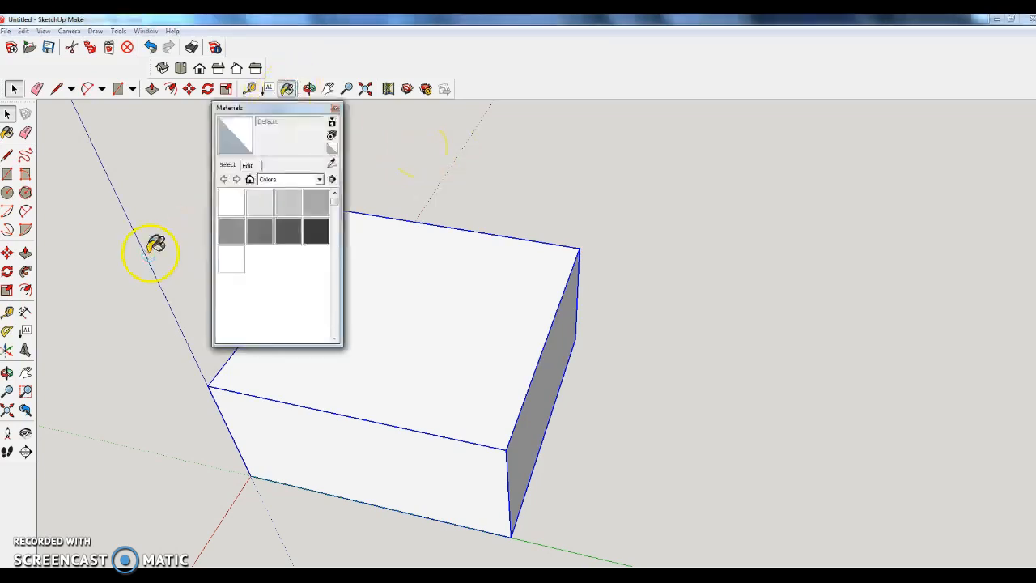
click(458, 275)
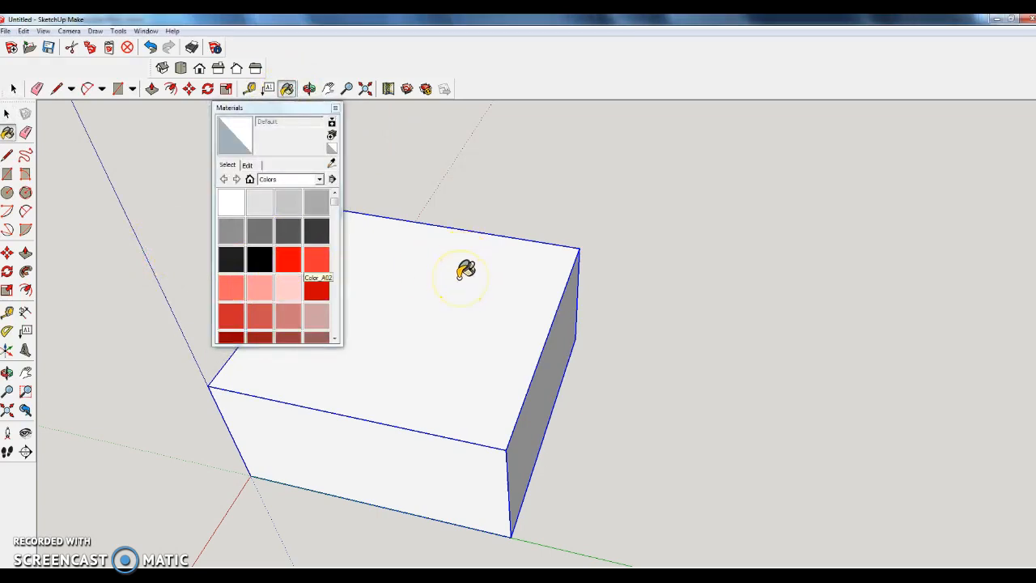
drag(314, 111, 145, 145)
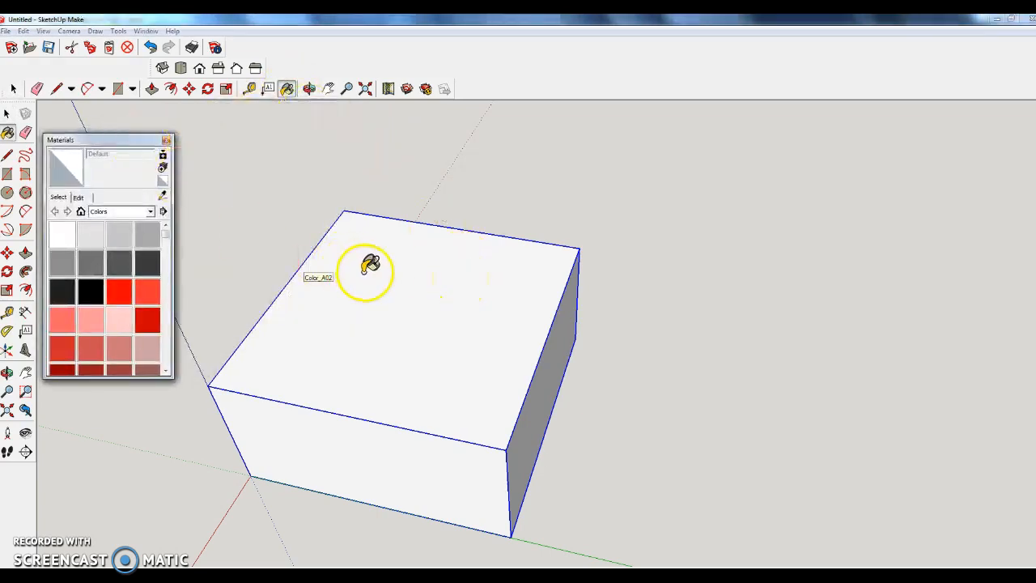
click(118, 291)
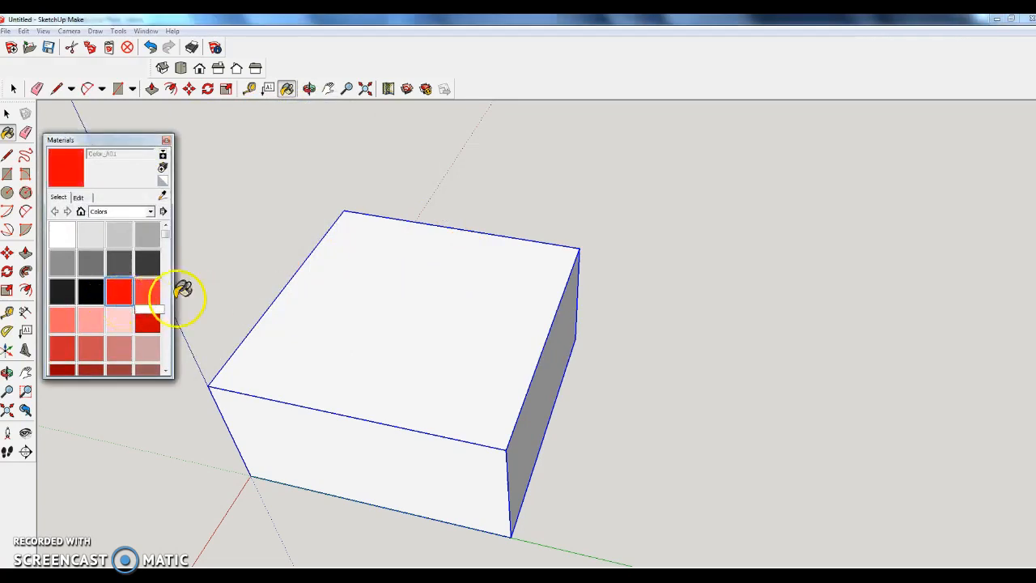
click(356, 301)
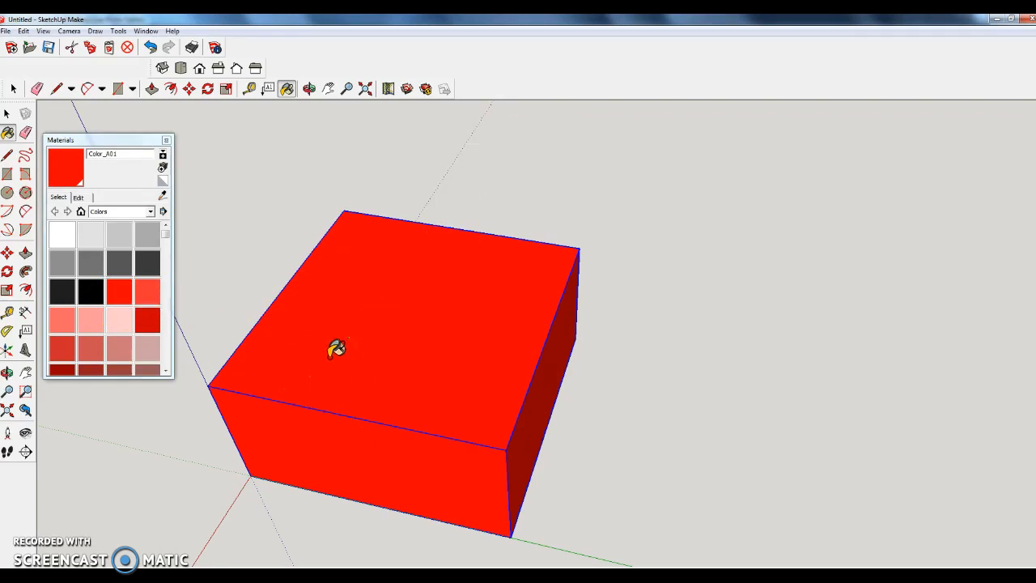
click(387, 324)
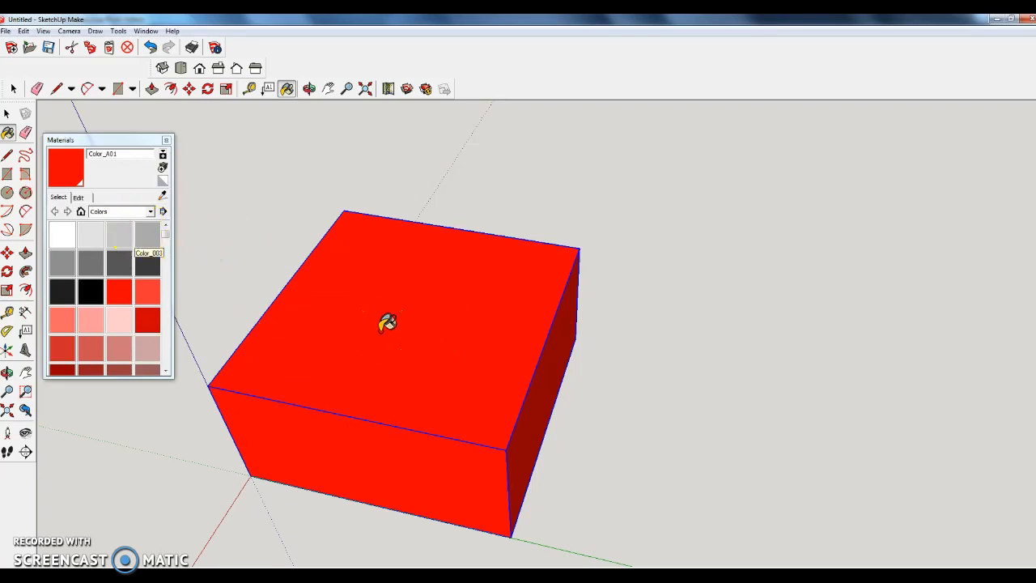
click(386, 324)
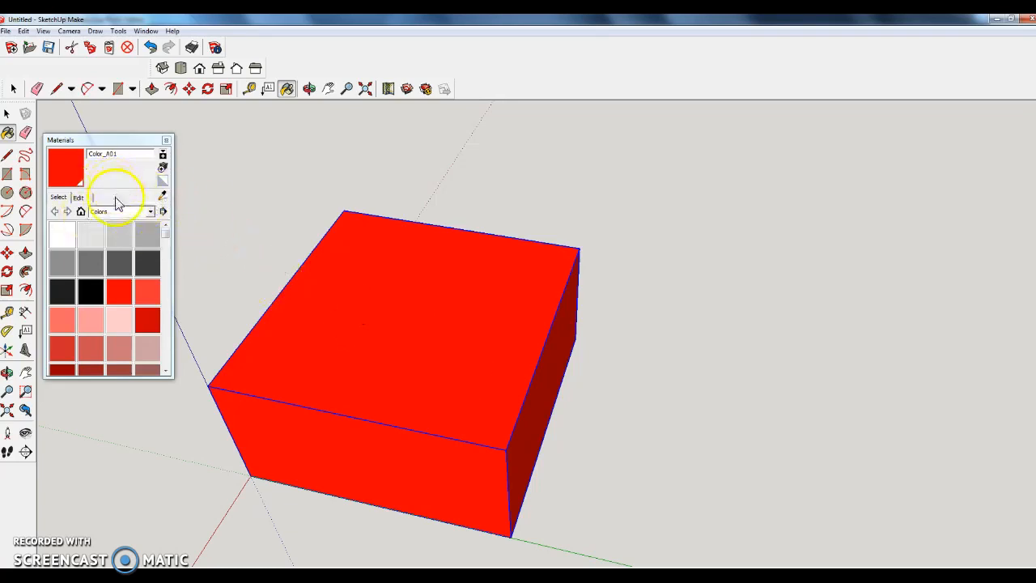
- Paint the block component white with Color_000 and close the materials
click(66, 233)
click(388, 272)
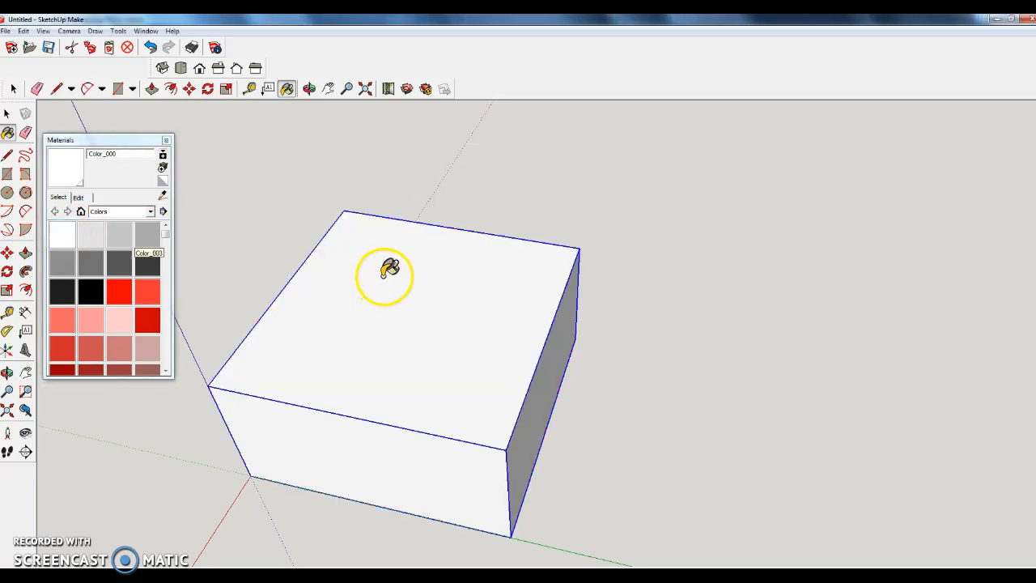
click(166, 140)
- Copy the block component and paste two copies side by side next to it along the green axis
mouse_move(248, 194)
middle_down()
mouse_move(224, 161)
mouse_move(234, 194)
mouse_move(234, 162)
mouse_move(246, 246)
middle_up()
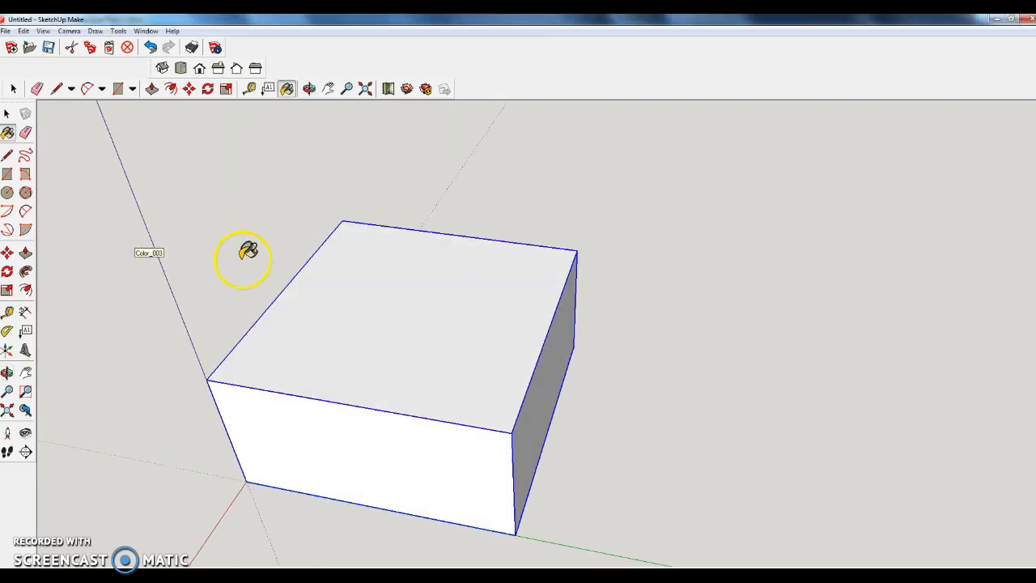
scroll(245, 245, down, 6)
mouse_move(297, 203)
middle_down()
mouse_move(242, 239)
mouse_move(263, 188)
middle_up()
click(13, 89)
click(110, 162)
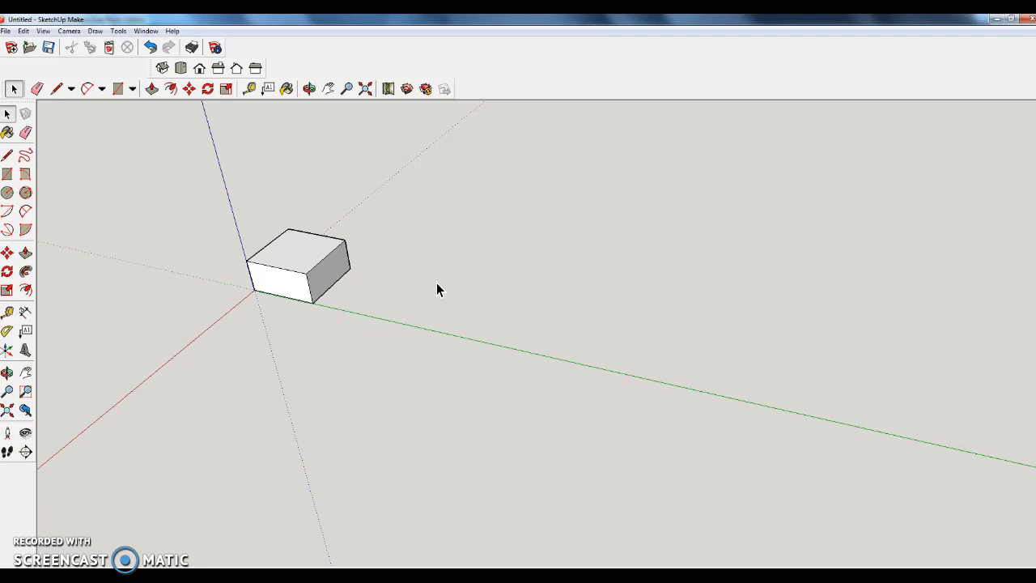
triple_click(294, 247)
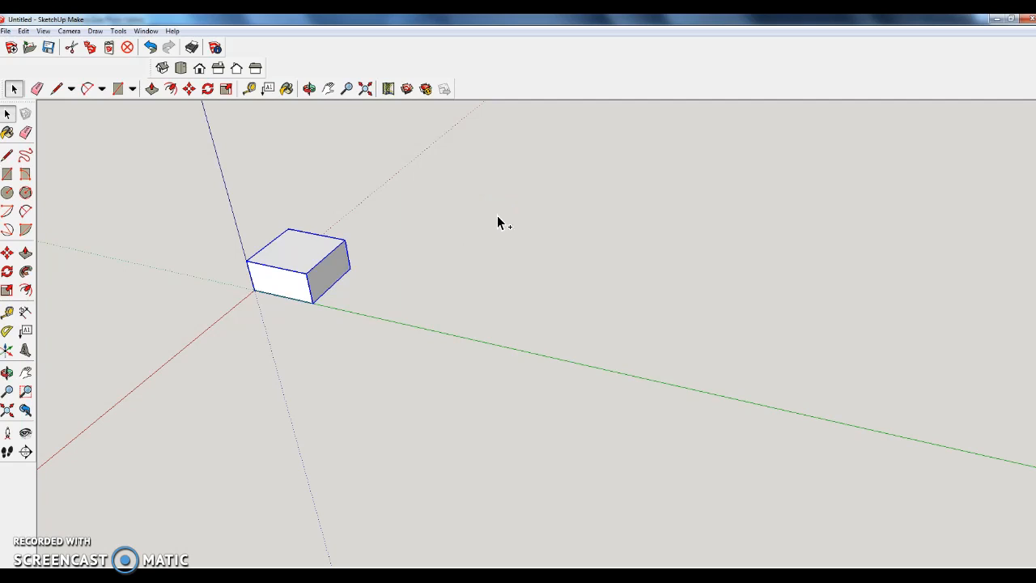
key(ctrl+v)
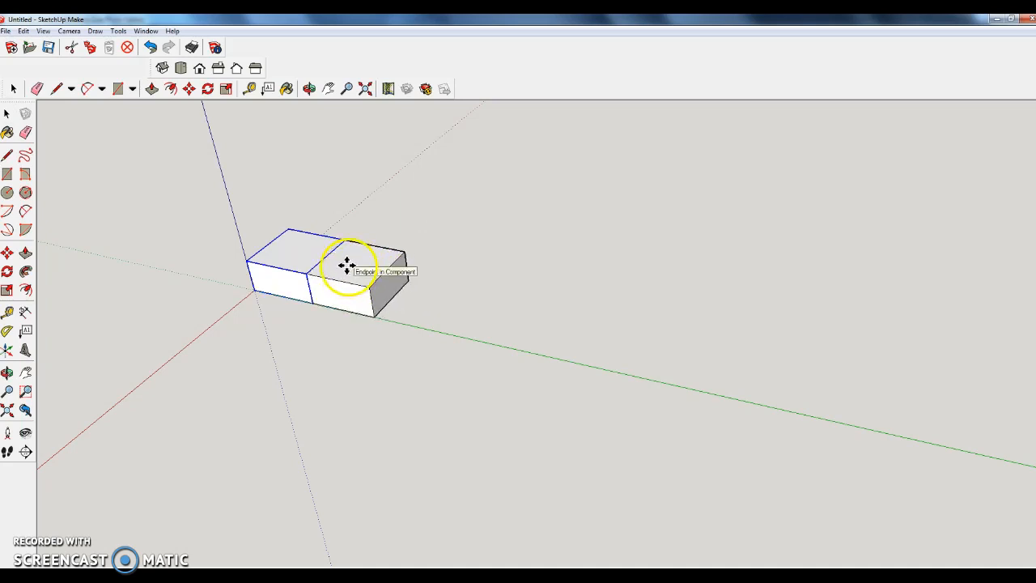
click(407, 278)
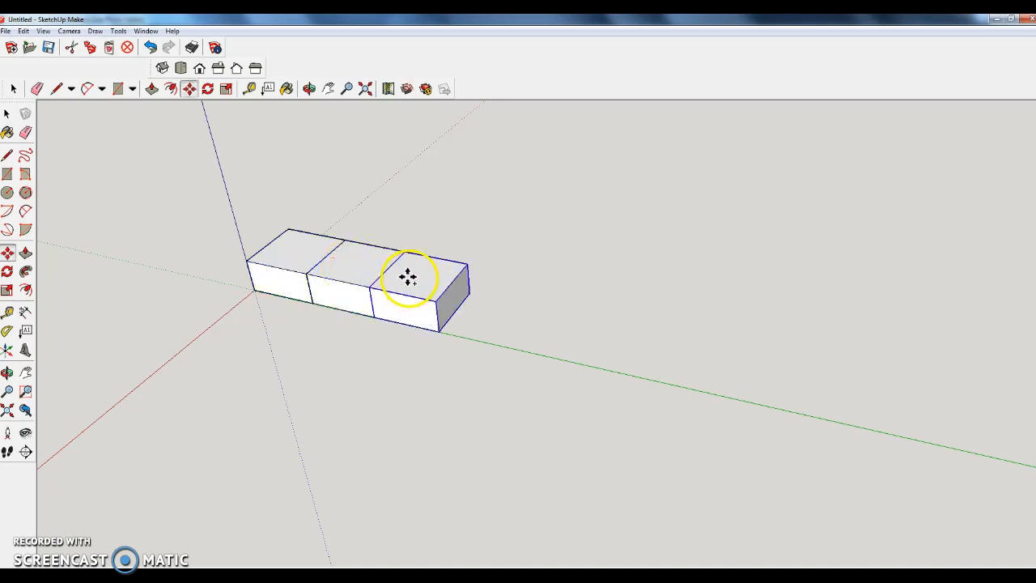
- Paste four more copies of the block, each against the last one, to lengthen the row along the green axis
key(ctrl+v)
click(476, 293)
key(ctrl+v)
click(533, 306)
key(ctrl+v)
click(603, 320)
key(ctrl+v)
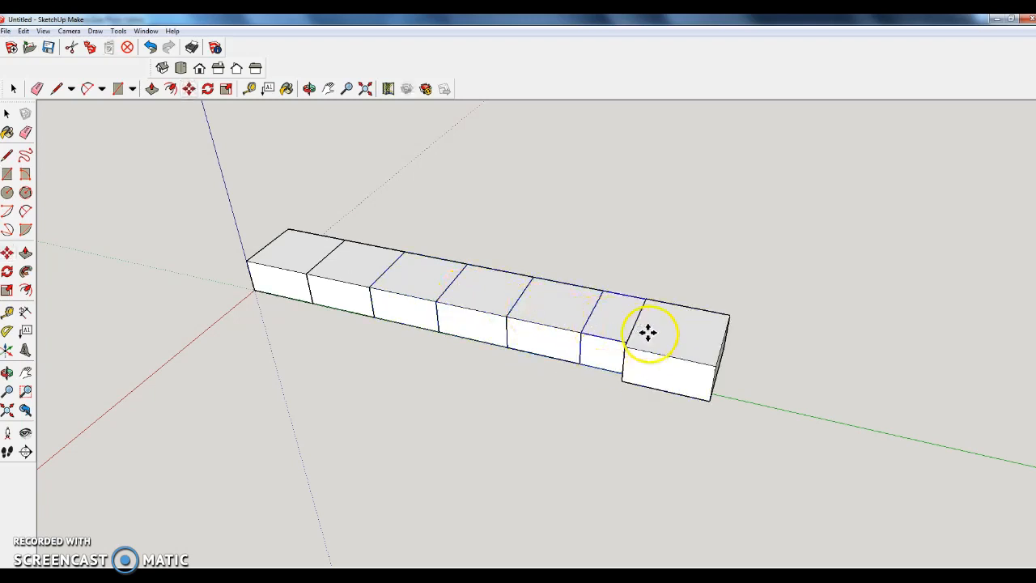
click(670, 335)
- Continue the row along the green axis with pasted copies until it has fourteen blocks
key(ctrl+v)
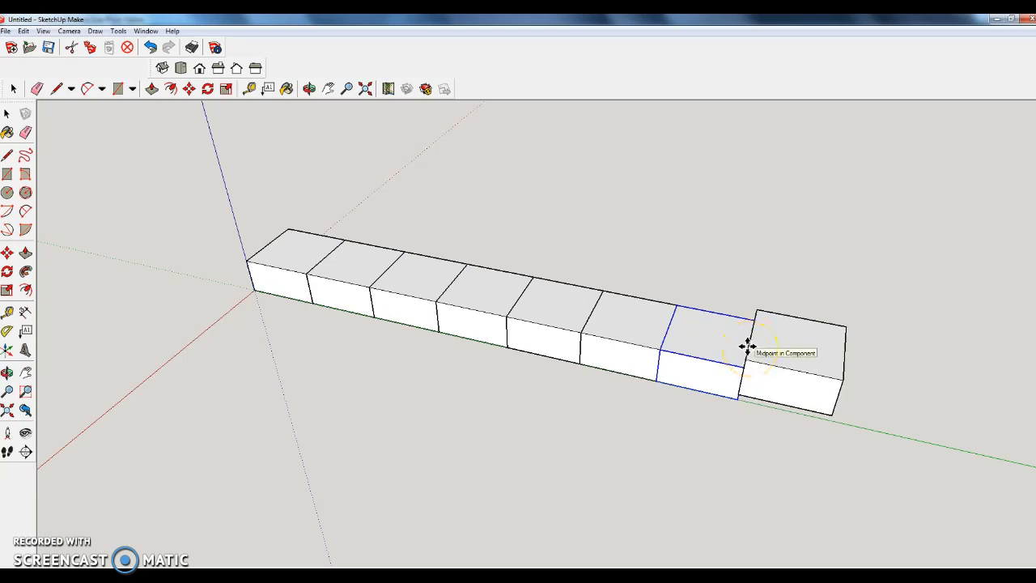
scroll(746, 346, down, 2)
scroll(659, 286, down, 4)
scroll(643, 301, down, 1)
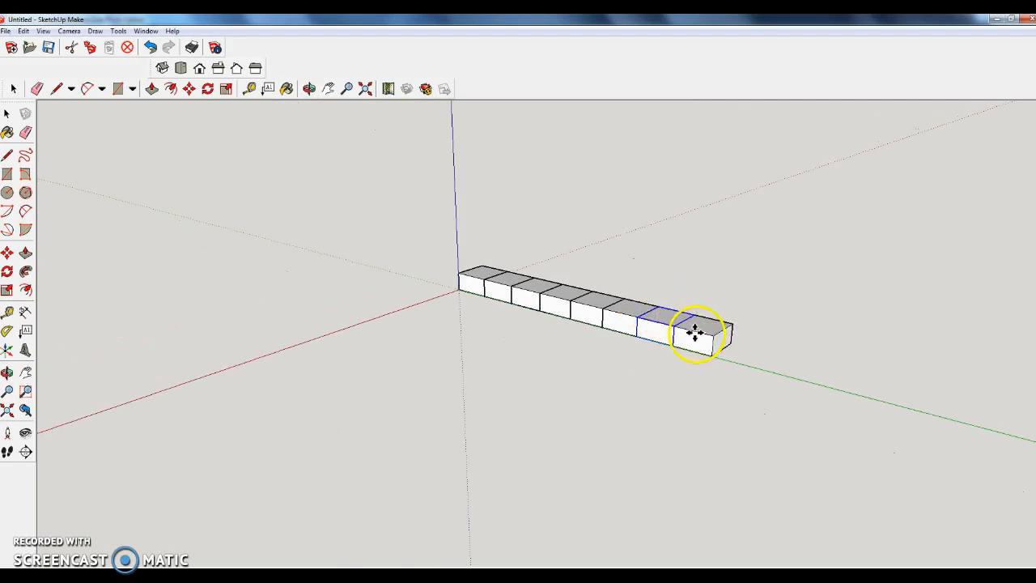
click(694, 332)
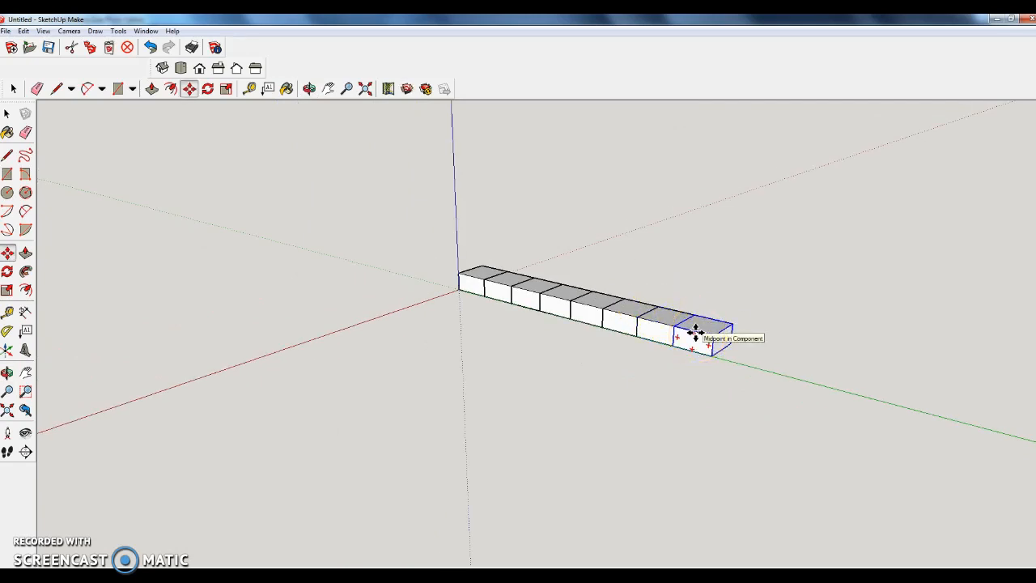
drag(694, 332, 971, 396)
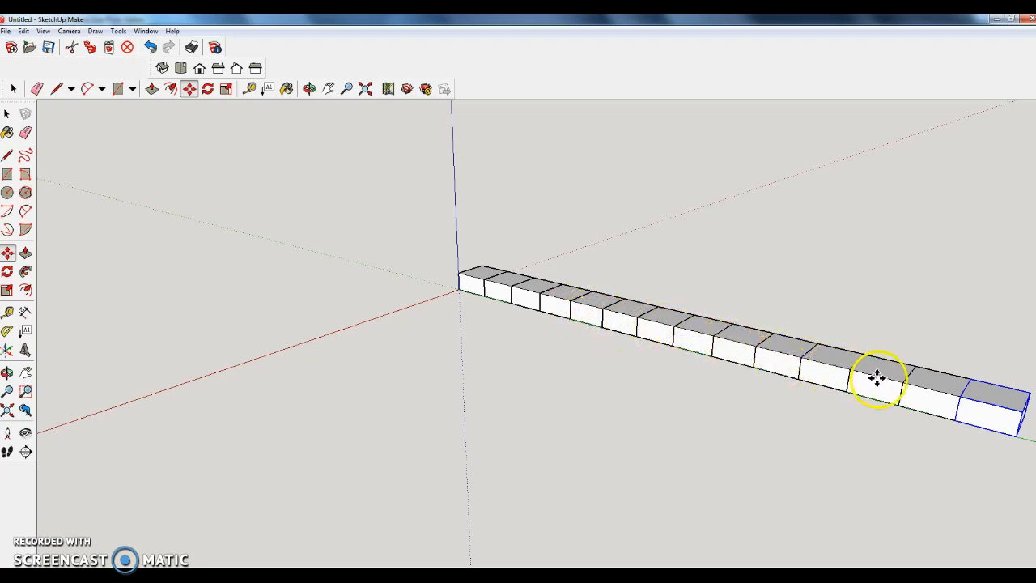
- Paste two more block copies at the end of the row along the green axis, extending it to sixteen blocks
scroll(754, 350, down, 5)
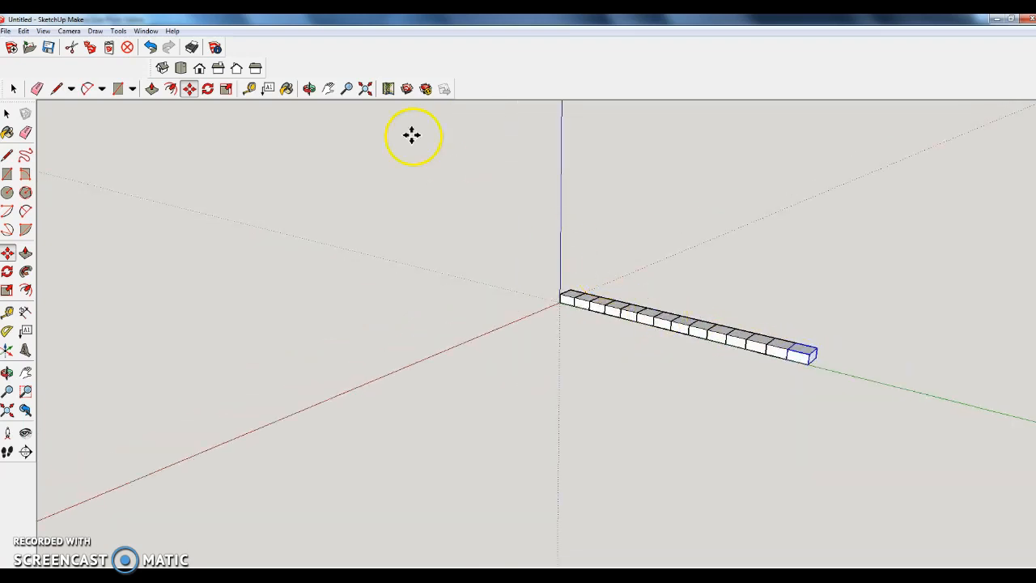
click(328, 88)
drag(528, 240, 117, 263)
middle_drag(117, 263, 181, 256)
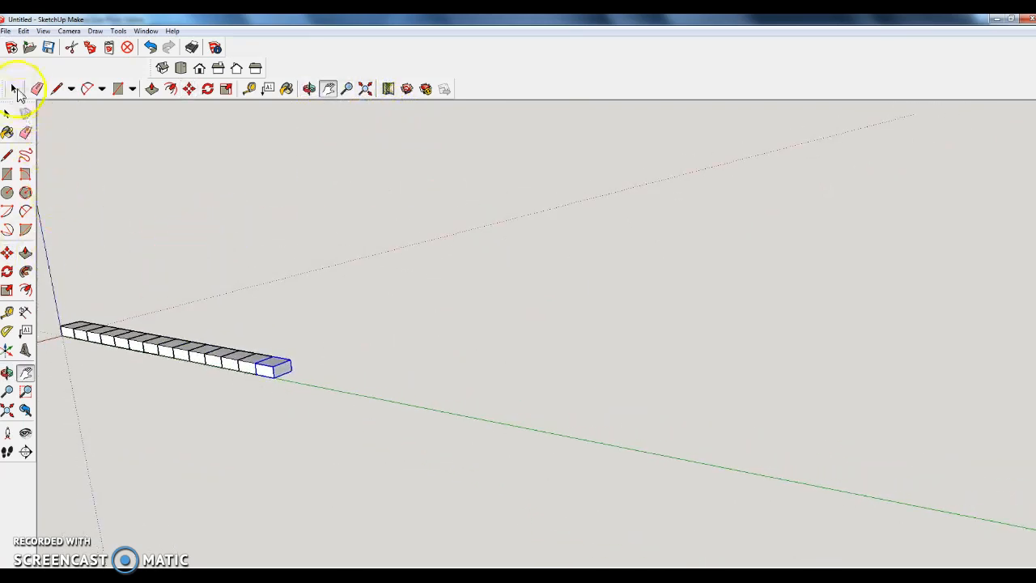
click(13, 89)
key(m)
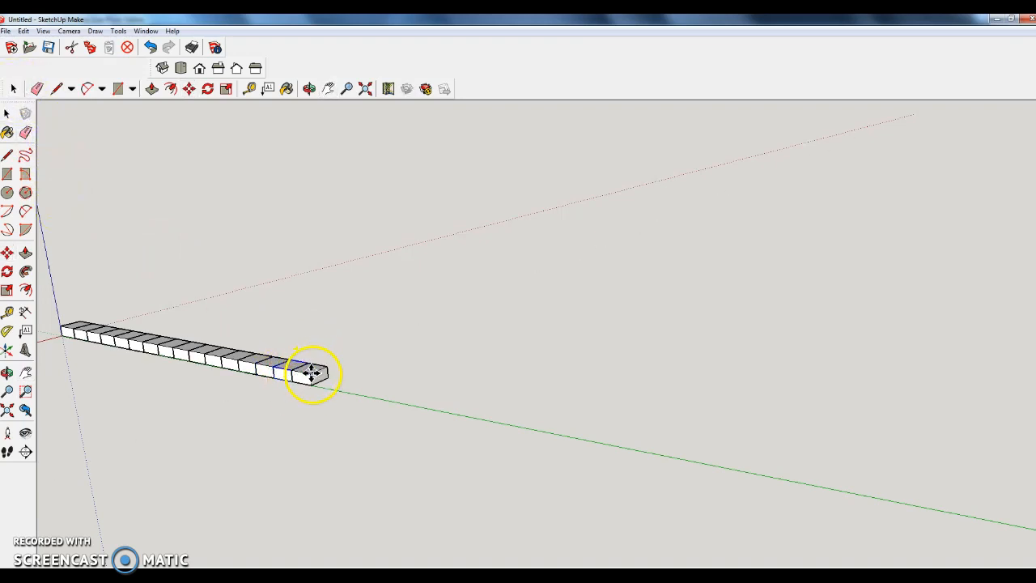
click(312, 372)
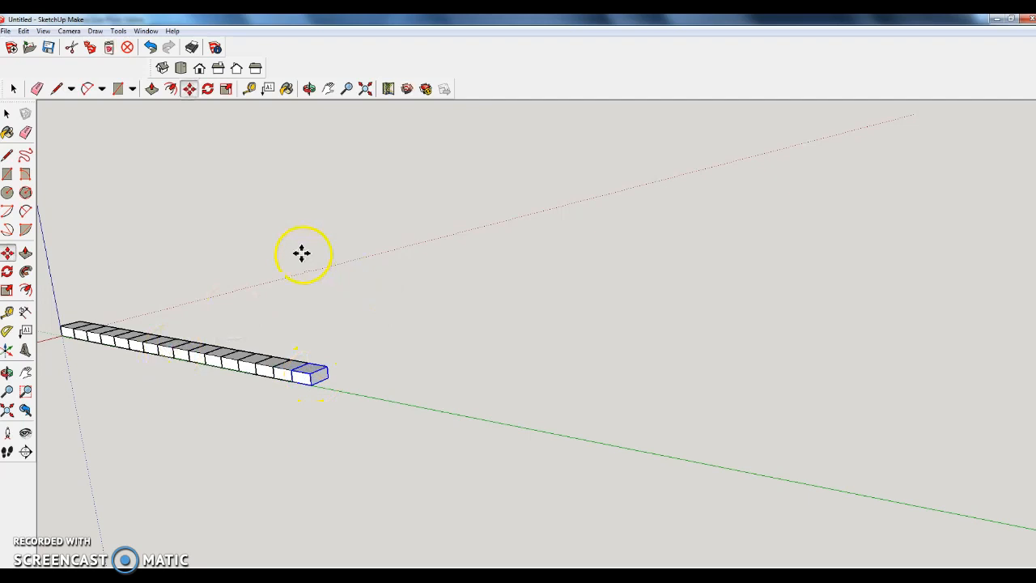
- Start a second row by pasting a block copy on the red axis beside the first block at the origin
middle_drag(363, 295, 167, 326)
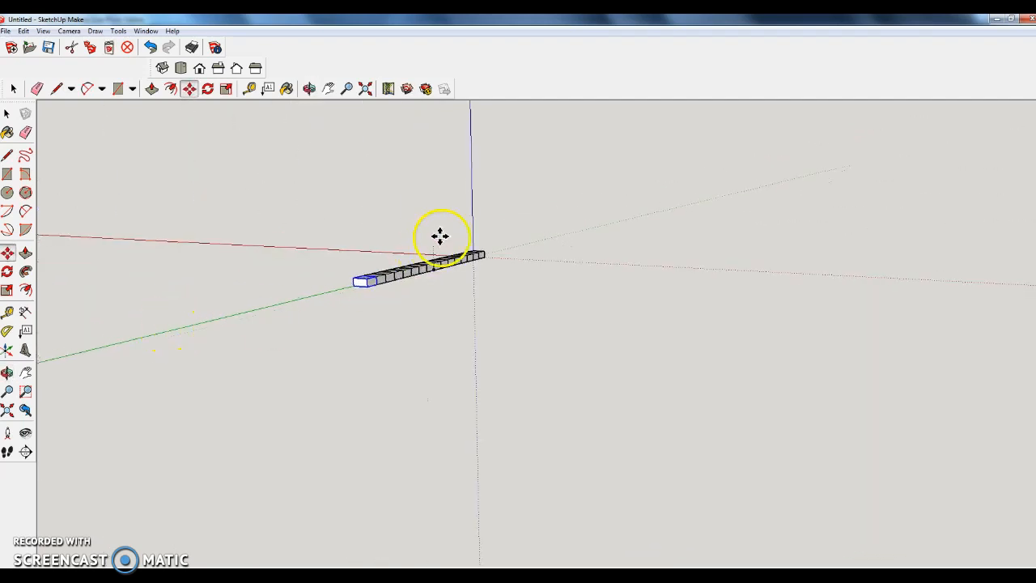
middle_drag(439, 234, 420, 278)
scroll(381, 233, up, 3)
key(ctrl+v)
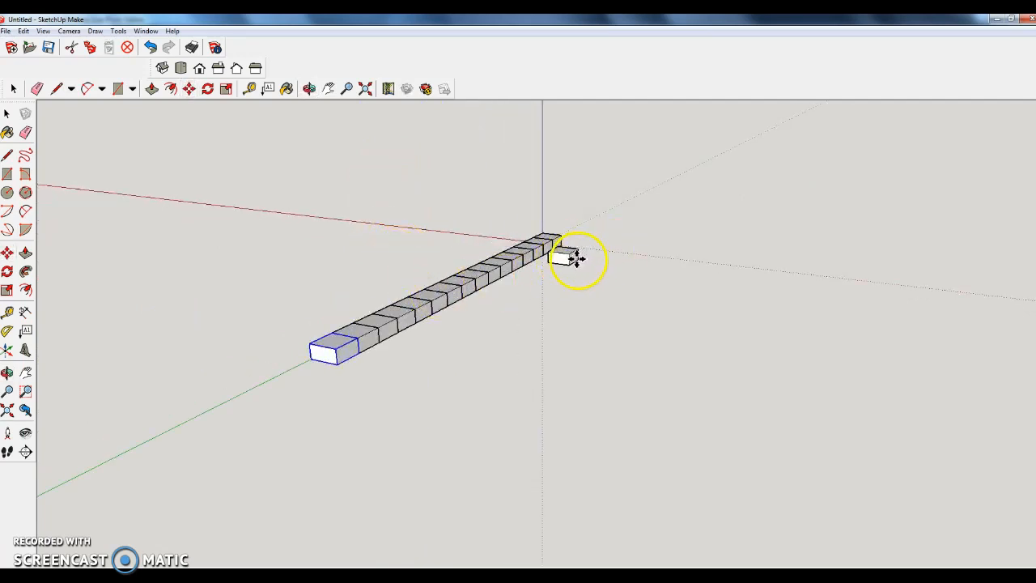
scroll(575, 253, up, 5)
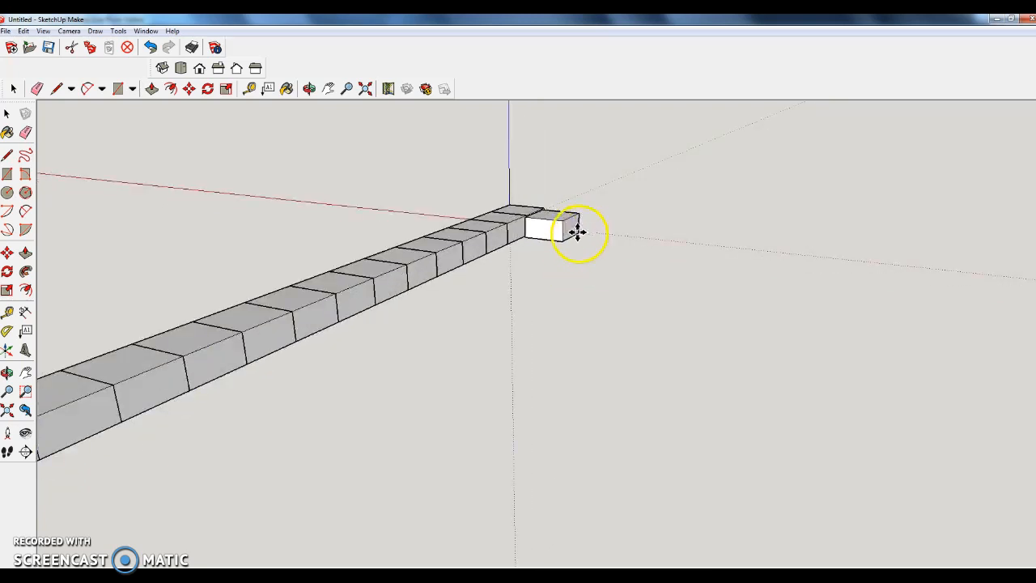
click(595, 230)
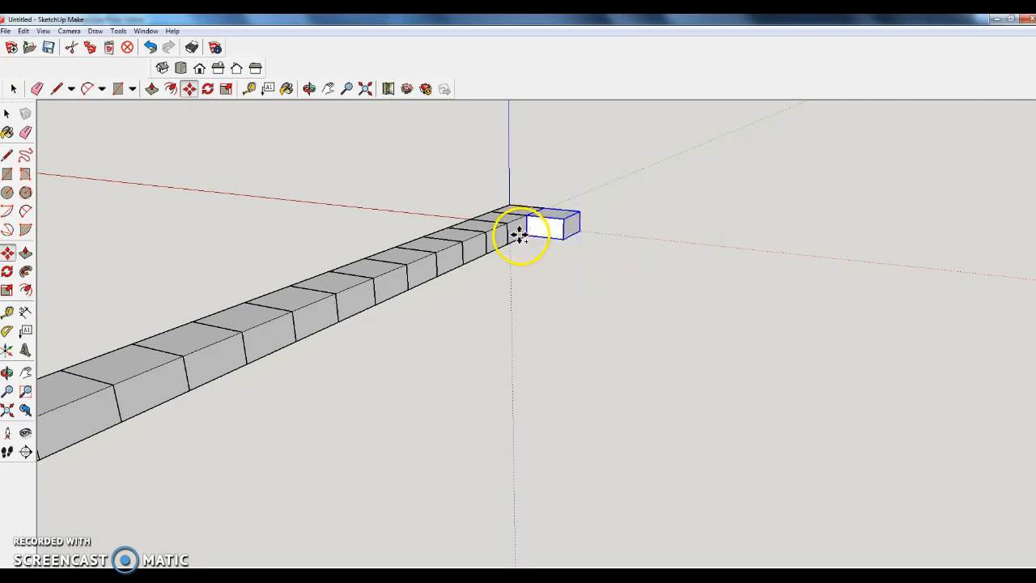
- Paste another block copy into the second row and move it flush against its neighbouring blocks
key(ctrl+v)
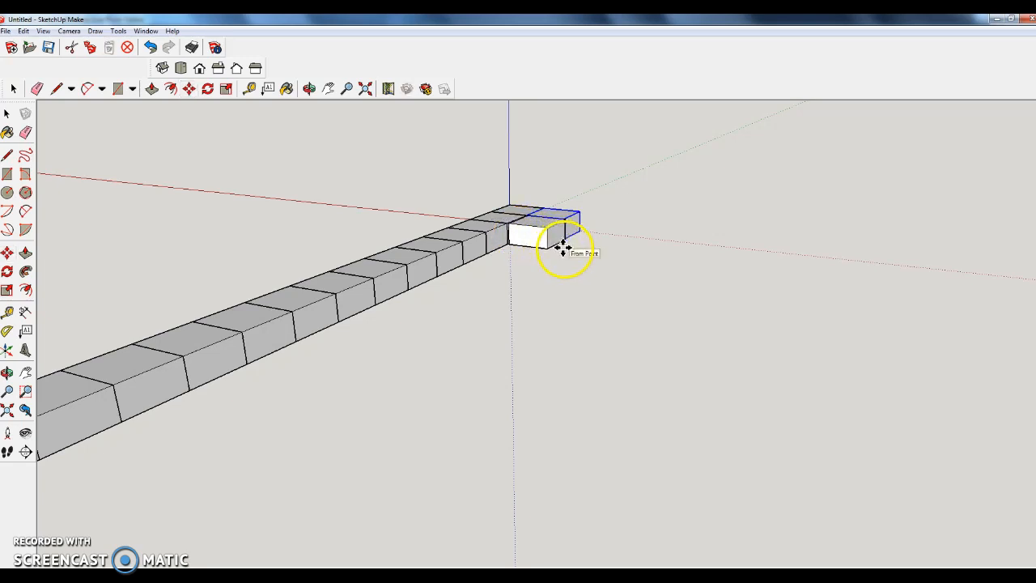
click(565, 256)
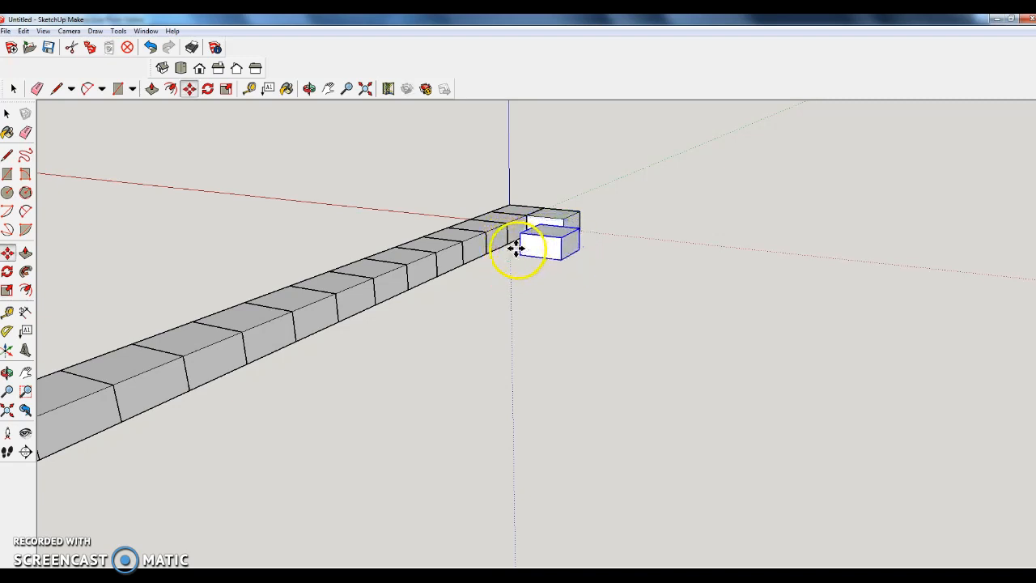
middle_drag(520, 240, 476, 298)
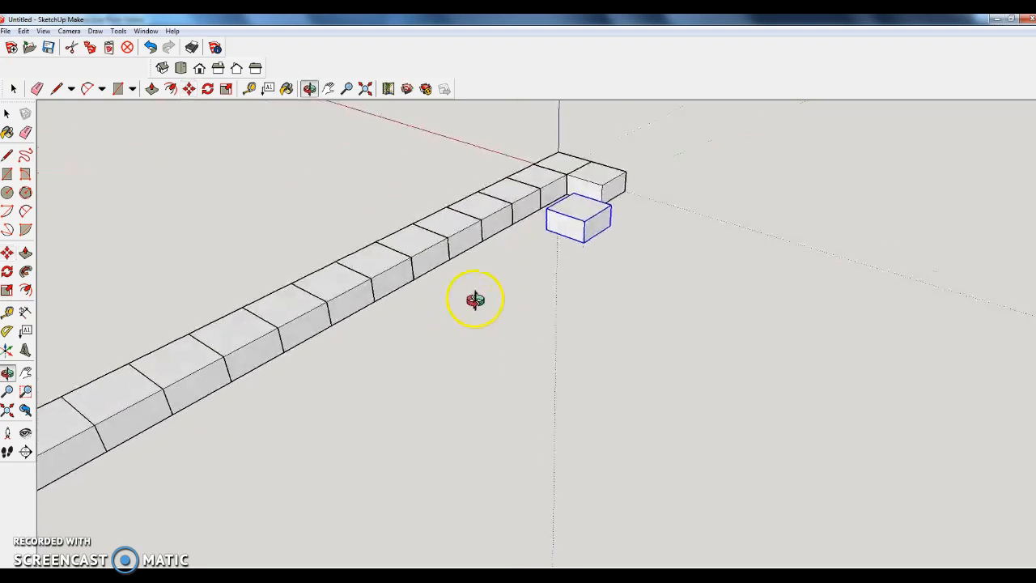
scroll(540, 201, up, 2)
scroll(540, 200, up, 2)
drag(550, 255, 541, 209)
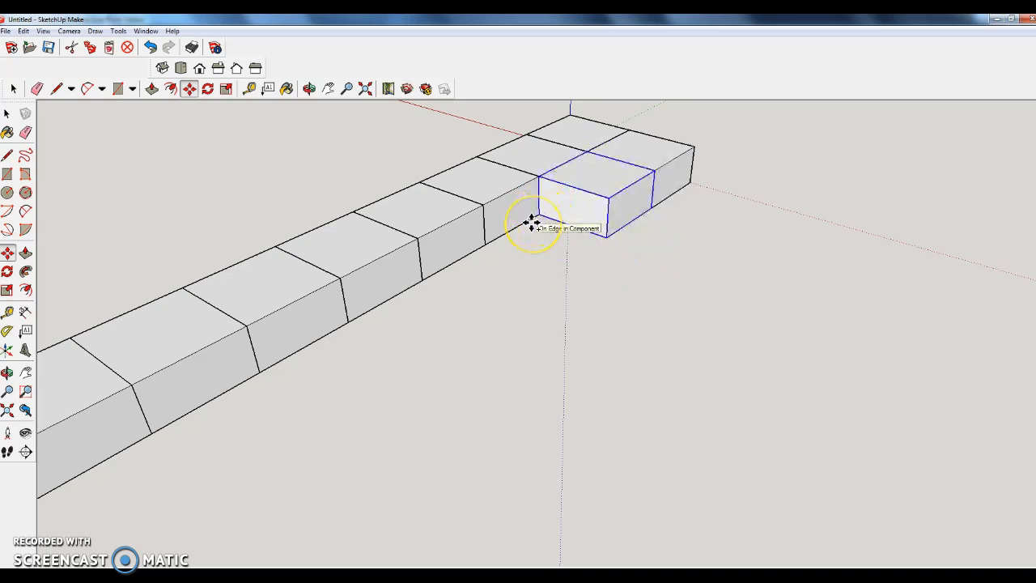
- Continue the second row along the first with pasted block copies until it is twelve blocks long
drag(504, 229, 219, 488)
click(328, 88)
drag(252, 361, 596, 186)
drag(500, 241, 692, 139)
key(ctrl+v)
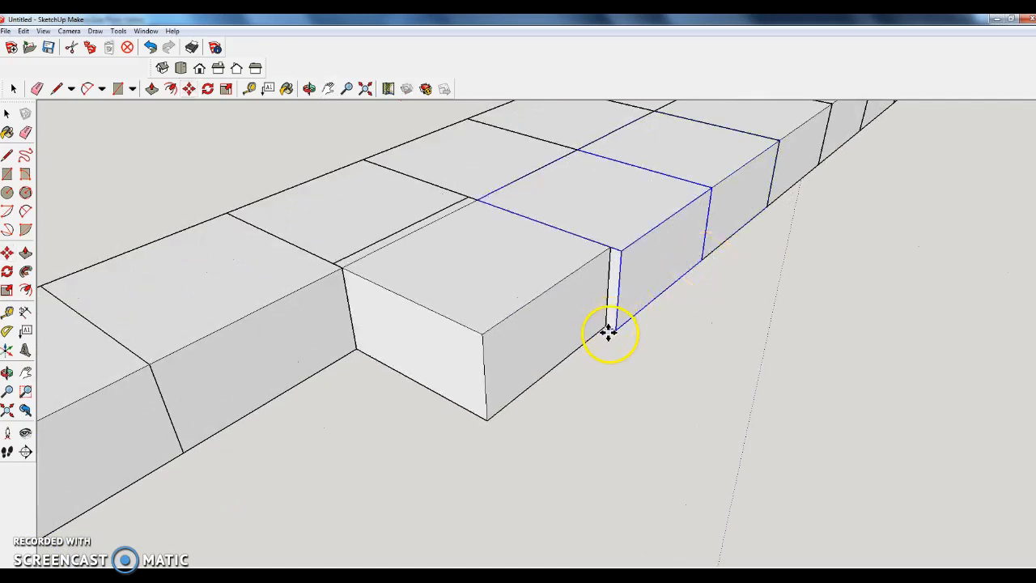
click(617, 331)
key(ctrl+v)
click(493, 428)
key(ctrl+v)
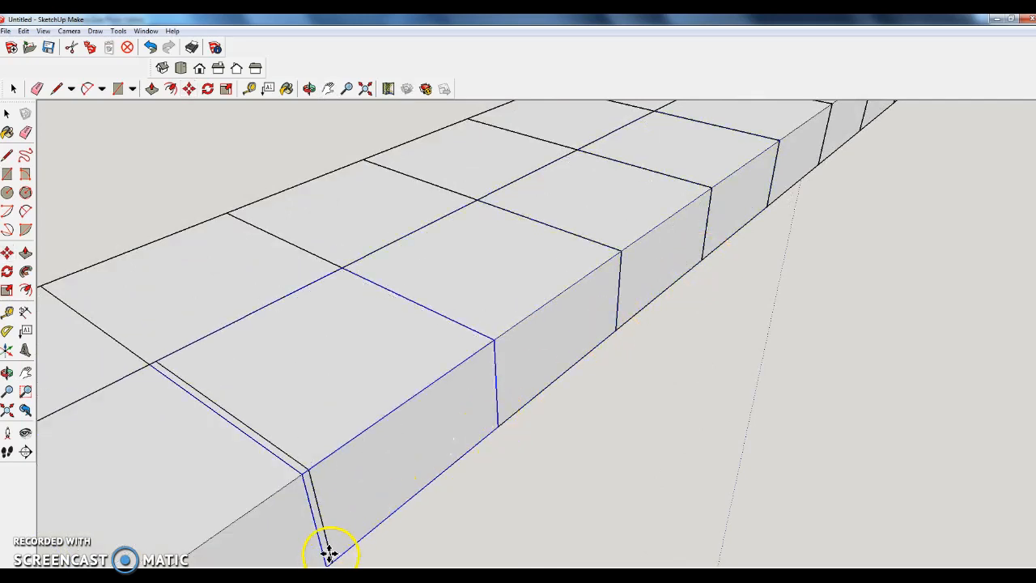
click(325, 560)
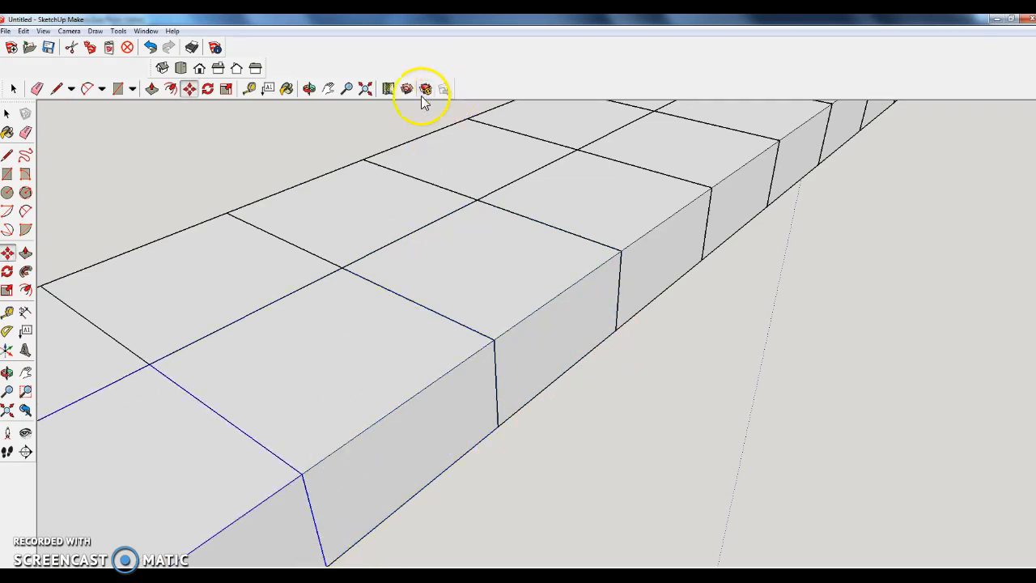
- Paste four more block copies to complete the second row at sixteen blocks, level with the end of the first
click(328, 89)
drag(212, 435, 602, 127)
drag(475, 254, 637, 187)
scroll(480, 266, down, 3)
scroll(476, 265, down, 3)
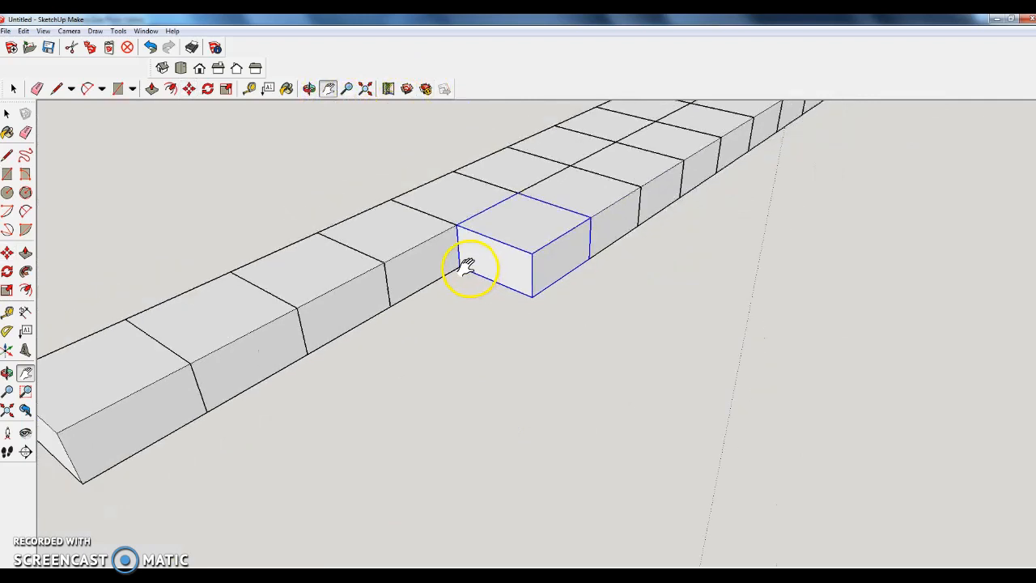
key(ctrl+v)
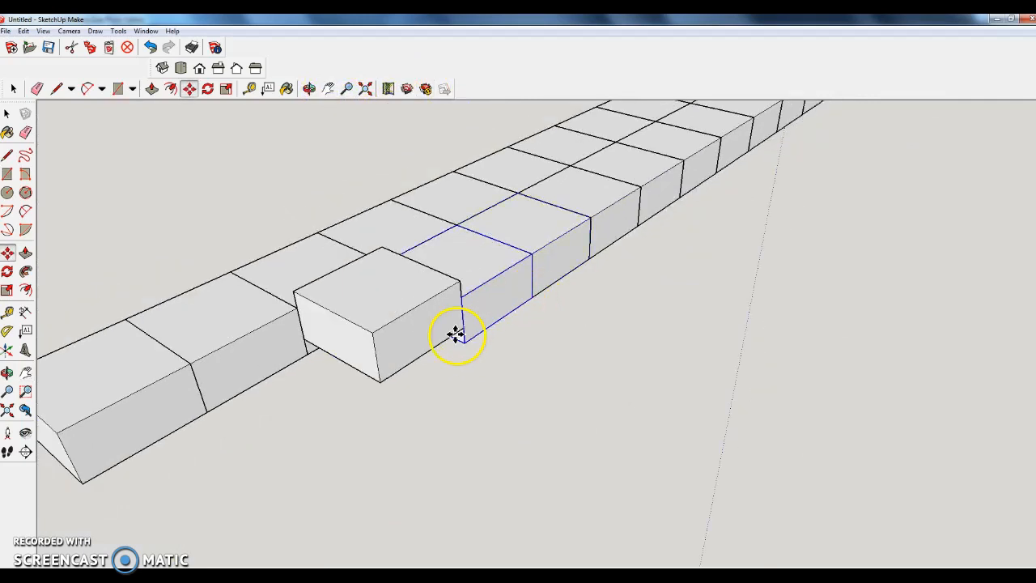
click(451, 346)
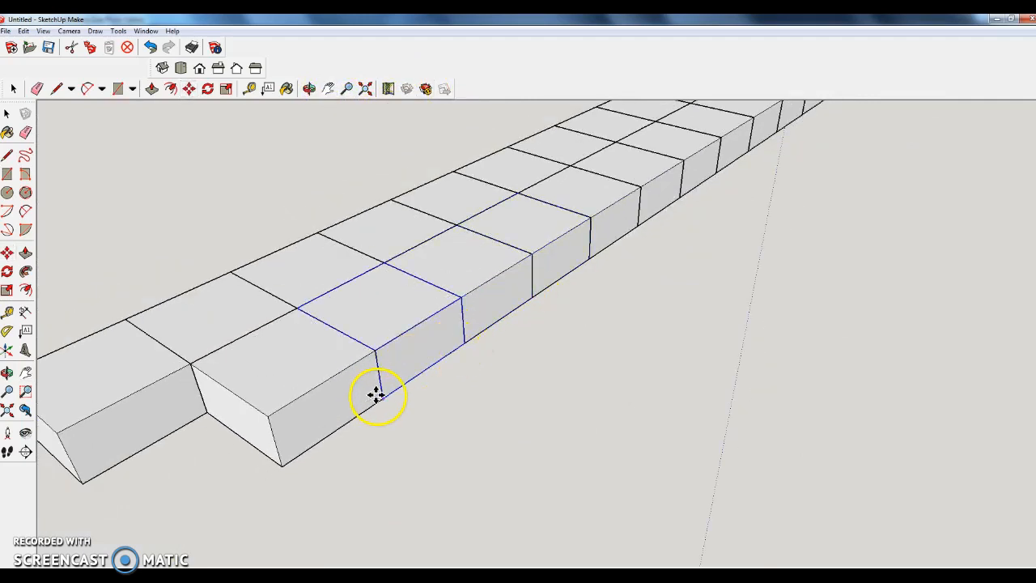
click(280, 458)
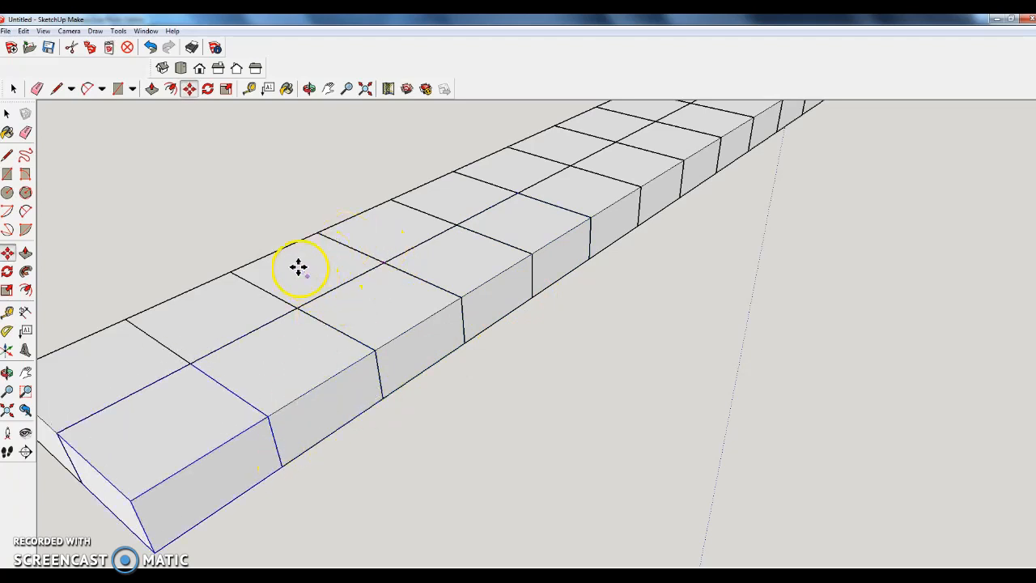
scroll(328, 259, down, 4)
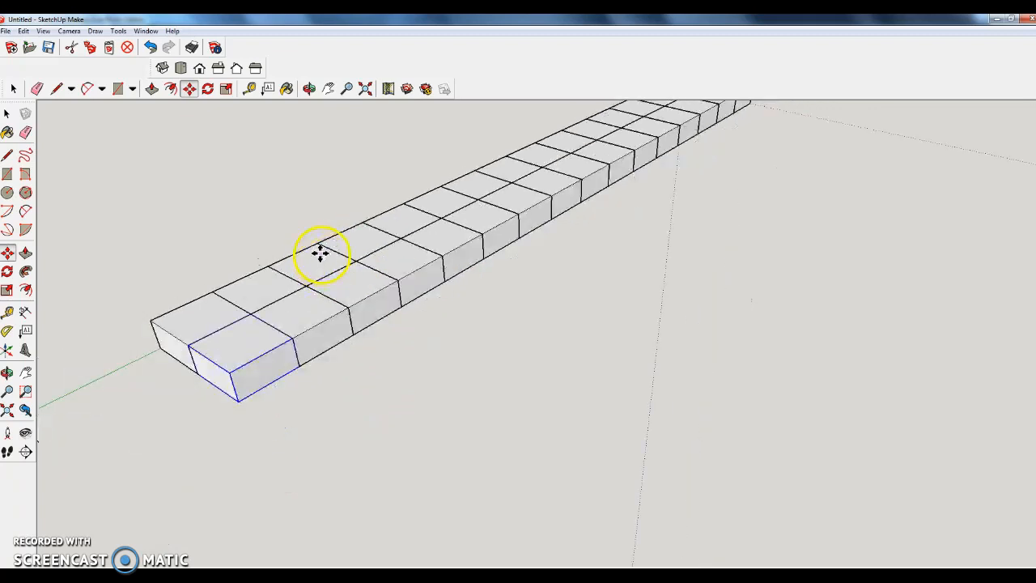
click(328, 88)
drag(474, 178, 394, 297)
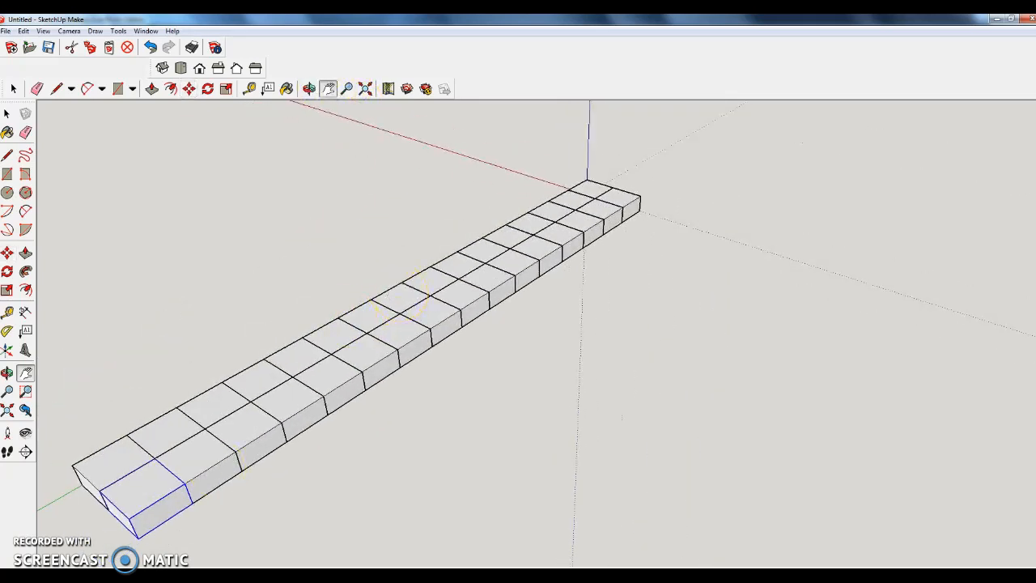
- Switch to the 8bit model window and undo its earlier painting until the whole block grid is blank white
mouse_move(283, 576)
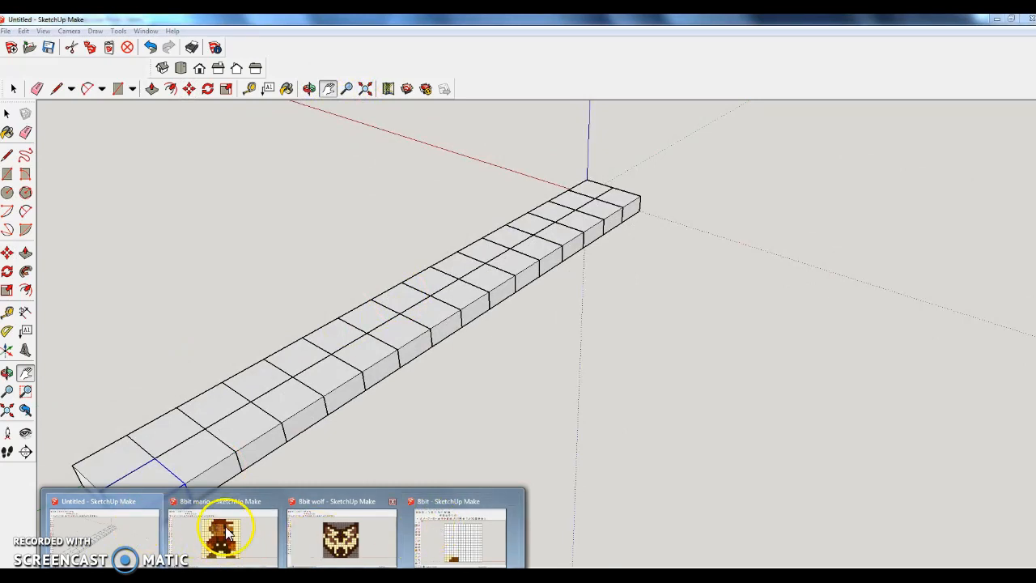
click(451, 528)
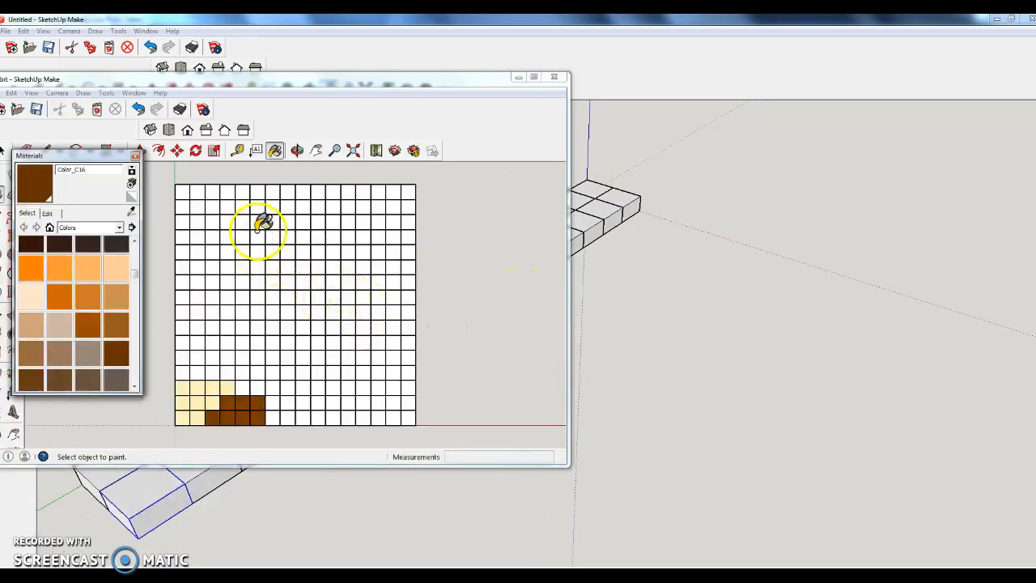
click(138, 109)
click(138, 109)
click(138, 109)
click(138, 109)
click(139, 109)
click(139, 109)
click(139, 109)
click(138, 110)
click(139, 109)
click(139, 109)
click(139, 110)
click(139, 109)
click(139, 109)
click(139, 109)
click(139, 110)
click(139, 110)
mouse_move(278, 335)
middle_down()
mouse_move(312, 284)
mouse_move(273, 208)
mouse_move(331, 148)
mouse_move(286, 202)
mouse_move(294, 261)
mouse_move(285, 262)
mouse_move(285, 285)
mouse_move(288, 277)
middle_up()
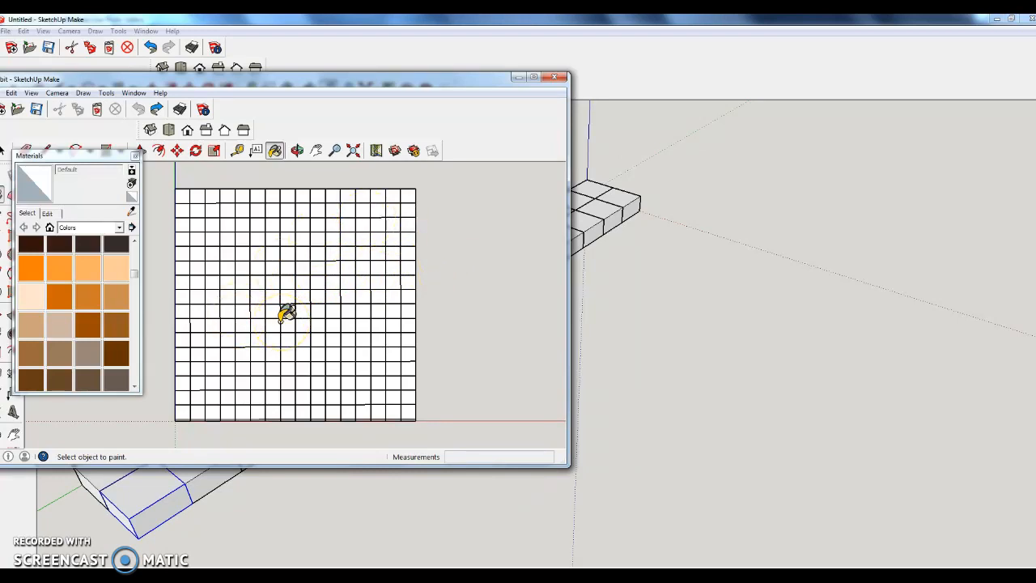
- Switch to the browser's 8 bit Mario image search and place its window beside the grid for reference
click(182, 575)
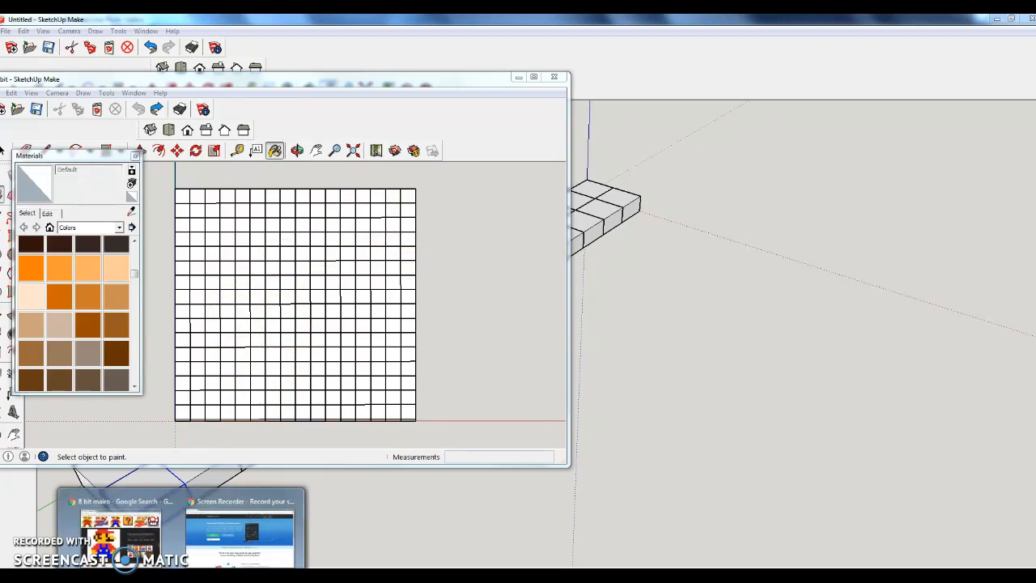
click(122, 530)
drag(798, 88, 730, 73)
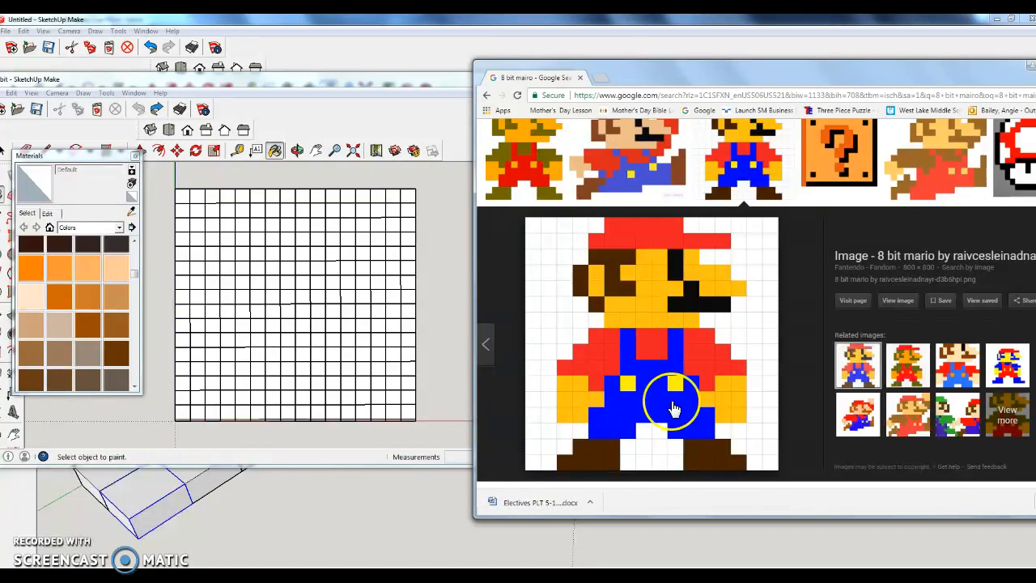
- In top view, paint the grid's lower-left background cells with Color_C04: two, three and four cells in the lowest three rows
click(114, 270)
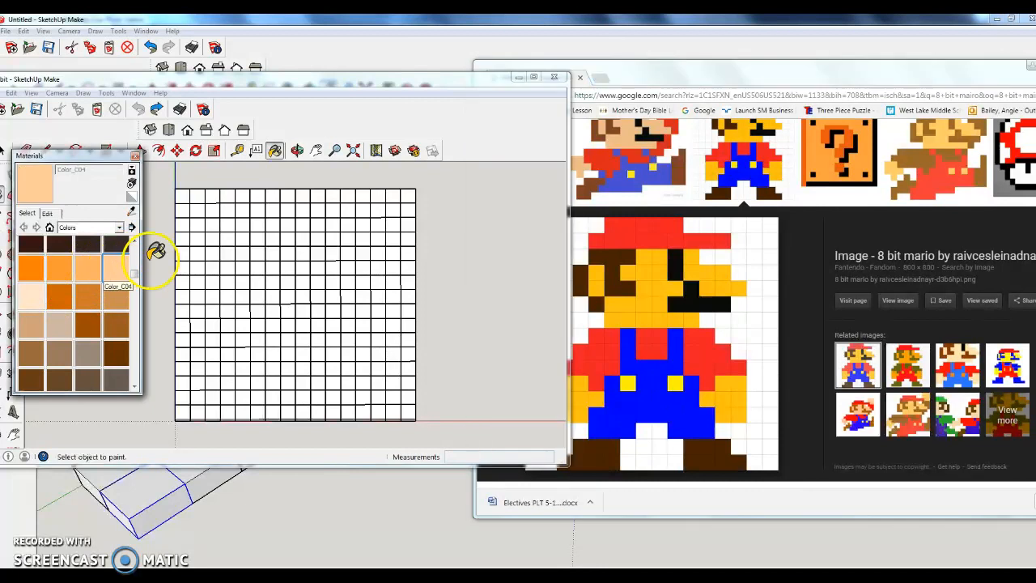
click(182, 410)
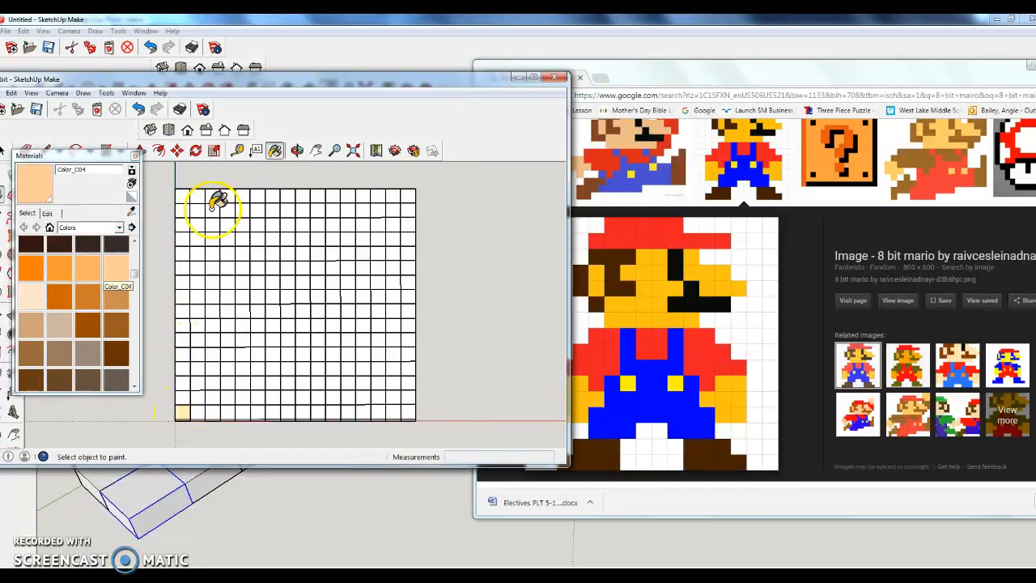
click(170, 130)
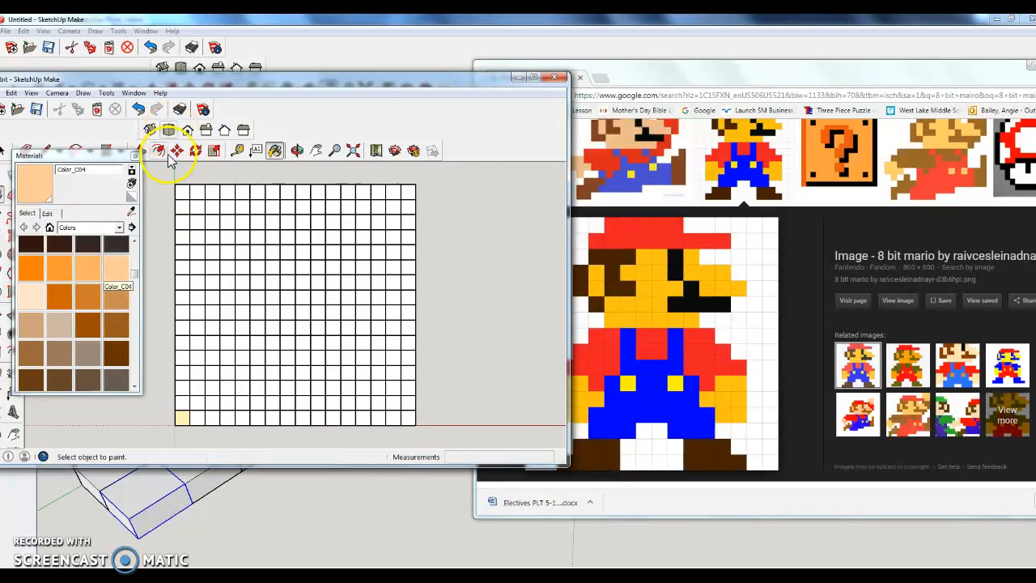
drag(678, 81, 765, 63)
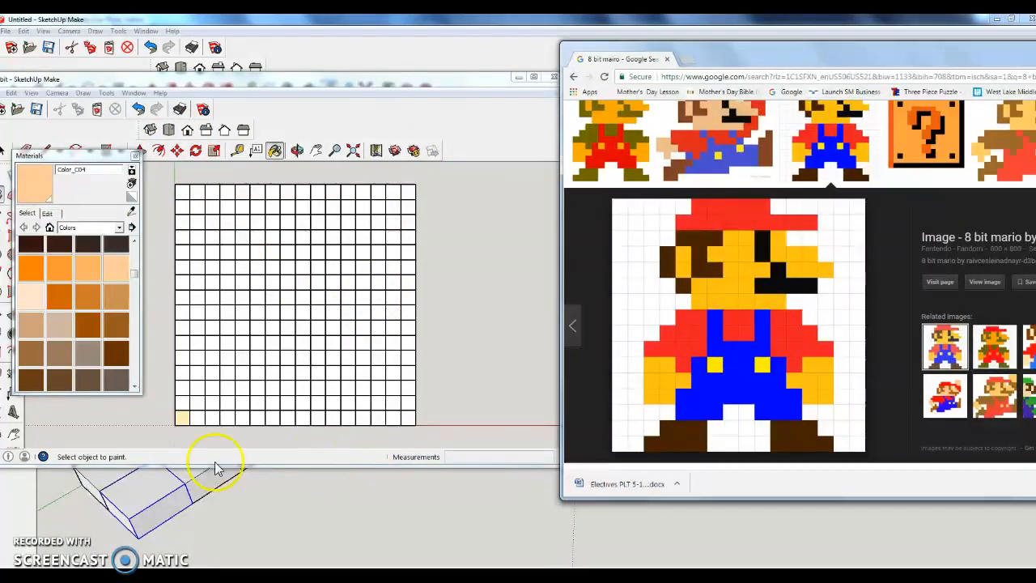
click(197, 415)
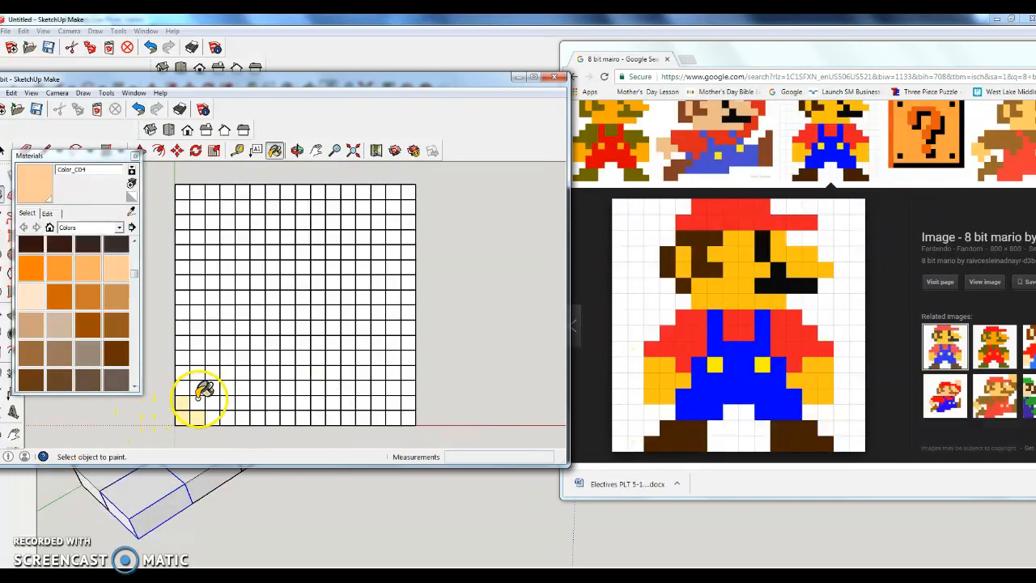
click(194, 403)
click(186, 389)
click(201, 387)
click(226, 386)
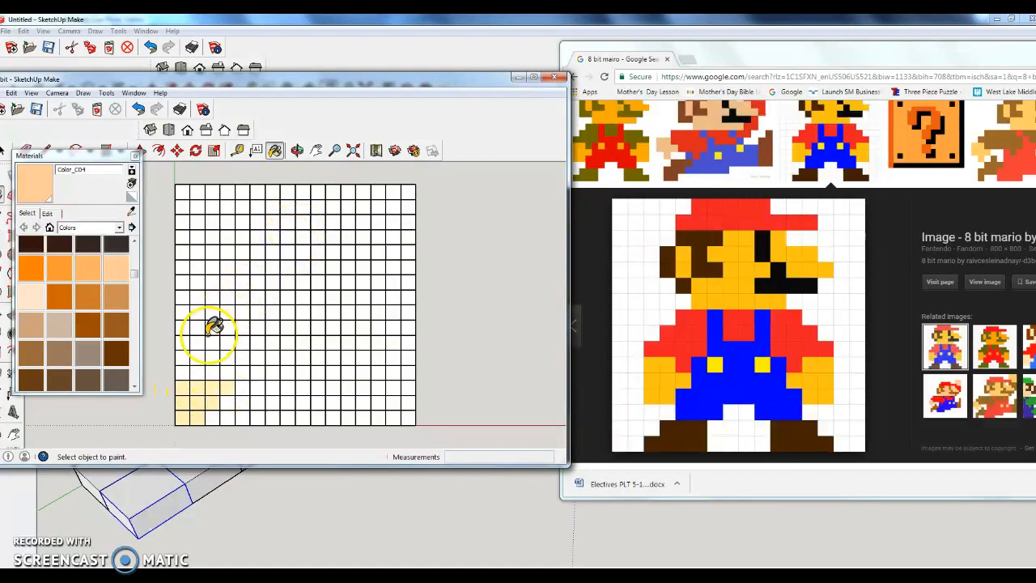
- Paint Mario's left shoe with Color_C16: four cells in the lowest row and three in the row above, beside the painted background
click(115, 353)
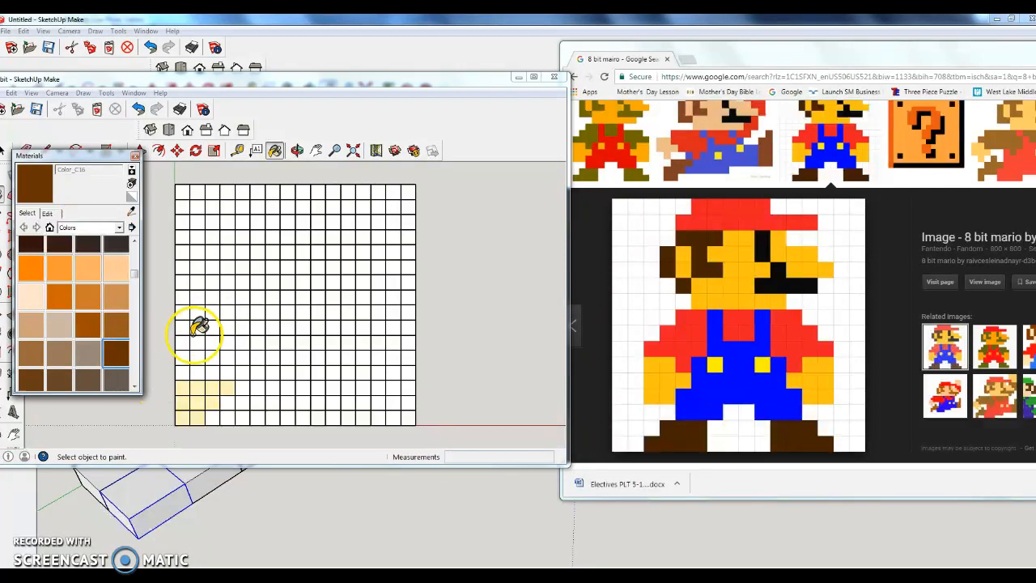
click(212, 415)
click(227, 416)
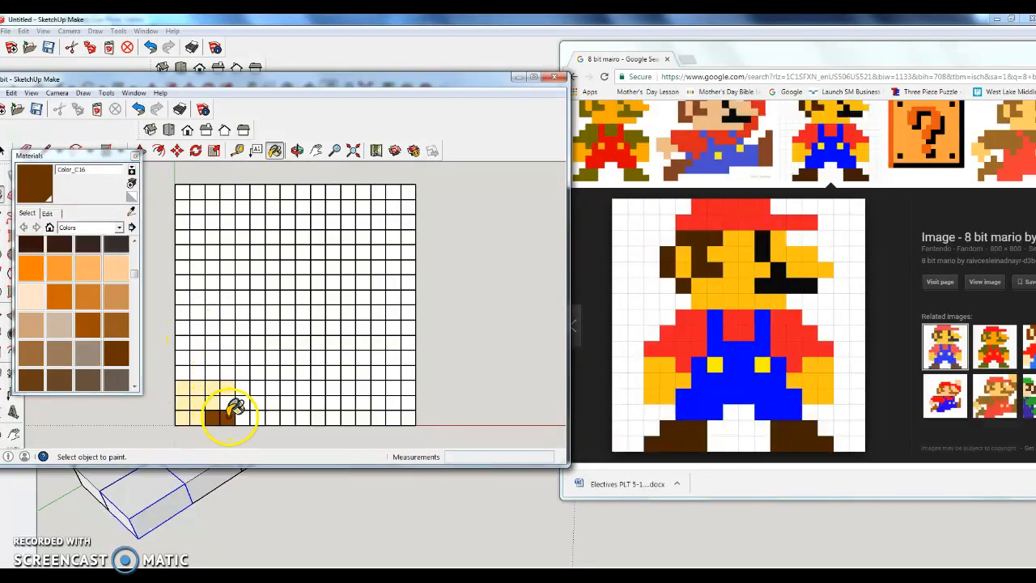
click(257, 416)
click(242, 413)
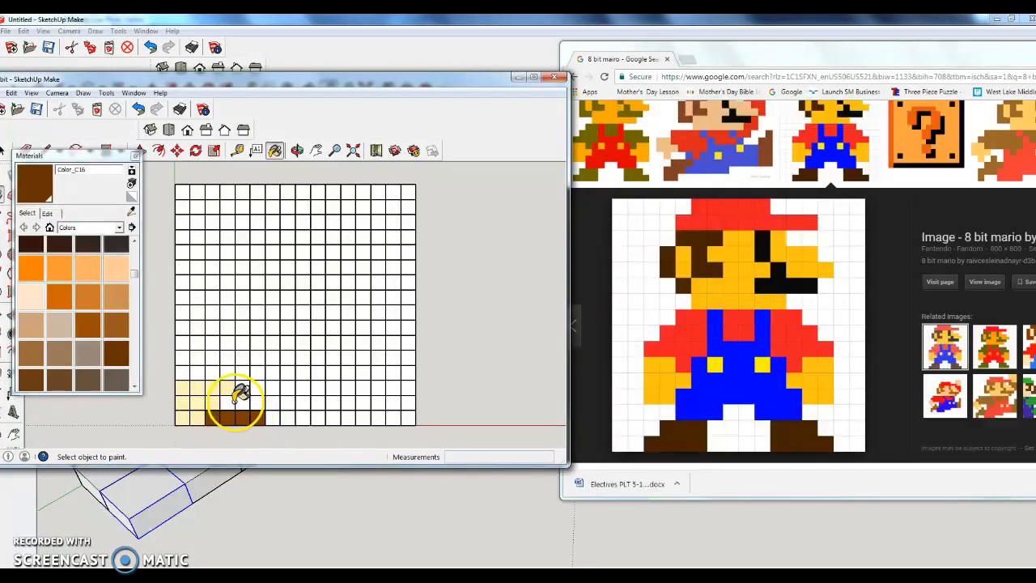
click(227, 403)
click(246, 403)
click(259, 402)
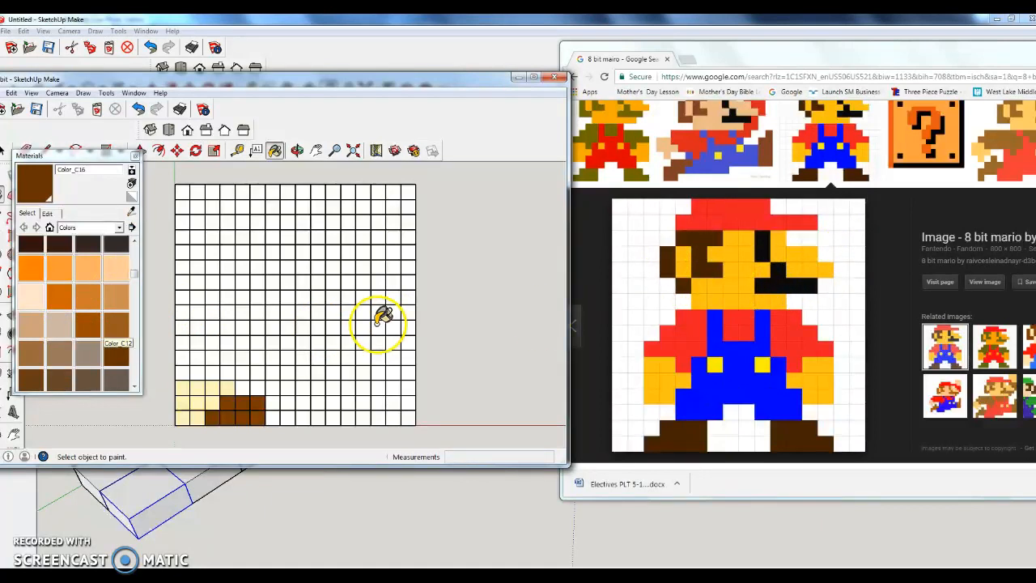
- Choose the reddish-brown Color_B11 as the paint material and move the Mario reference window closer to the grid
scroll(128, 235, up, 1)
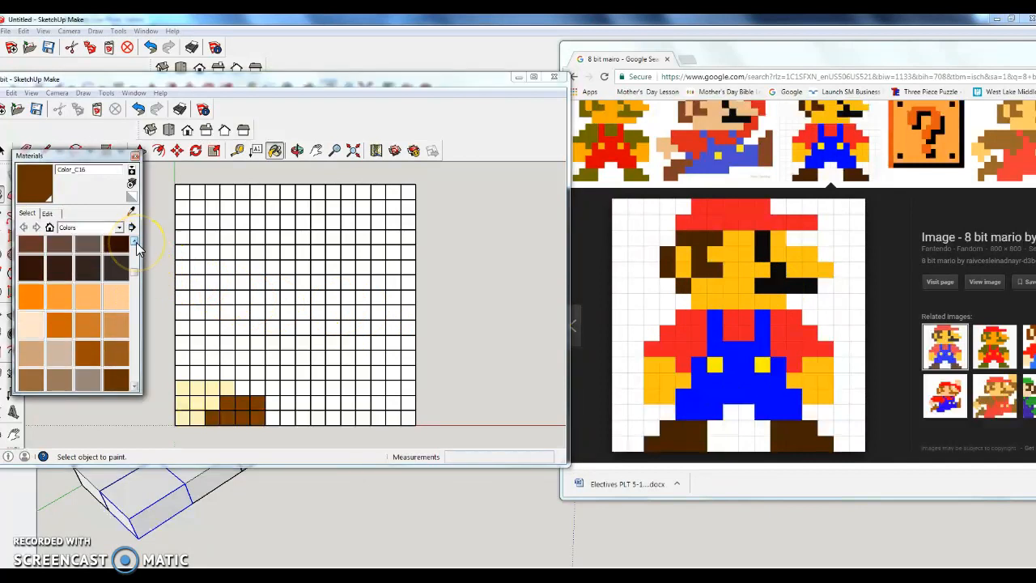
scroll(134, 239, up, 3)
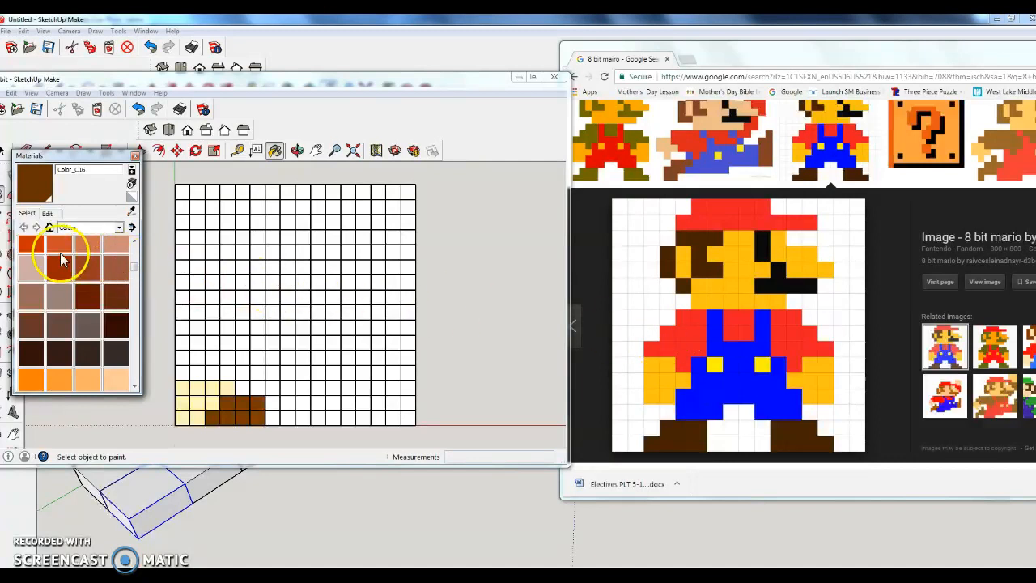
click(60, 270)
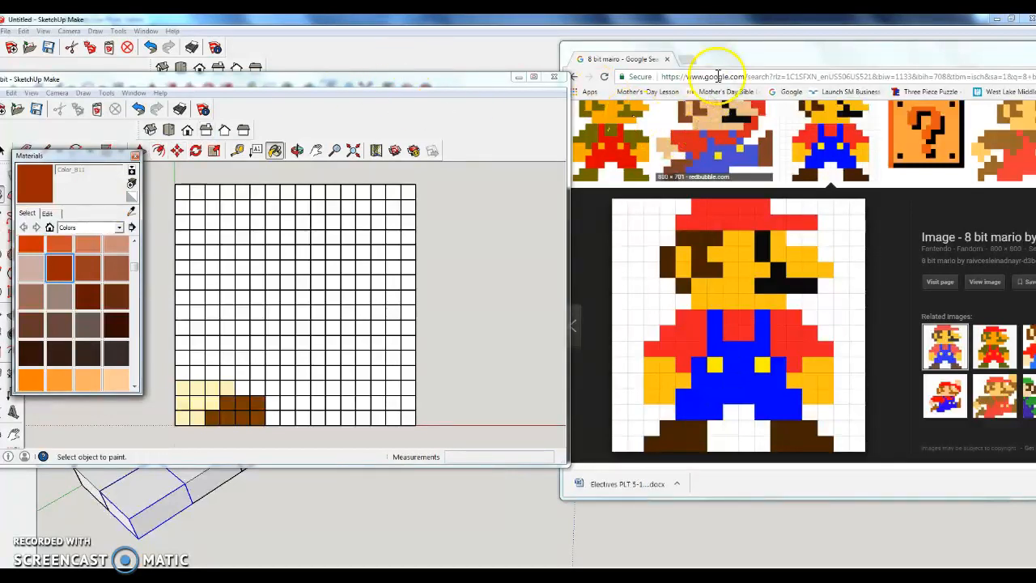
drag(726, 55, 682, 71)
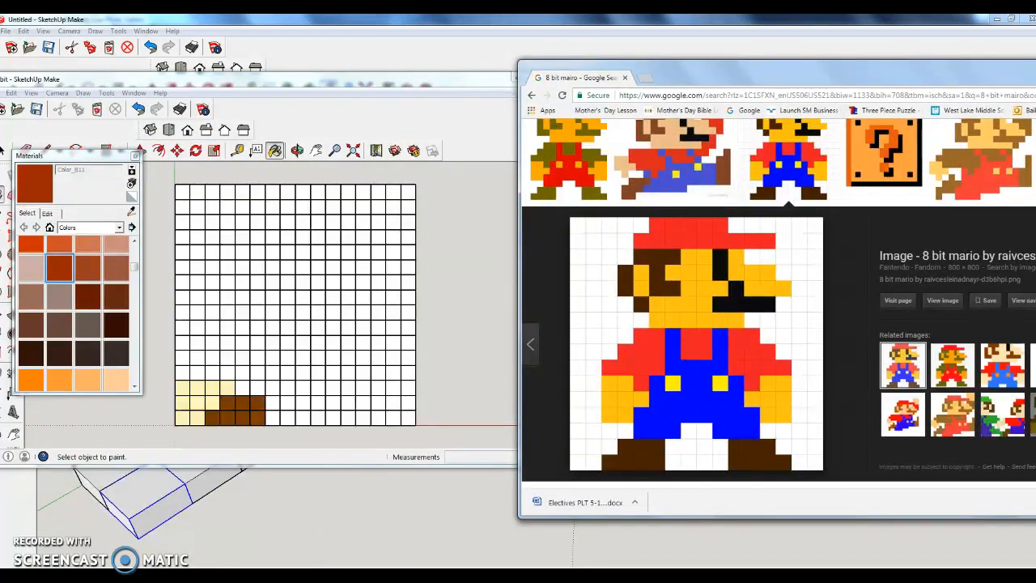
- Switch to the 8bit wolf model window and examine its painted block pattern from a tilted angle
mouse_move(282, 578)
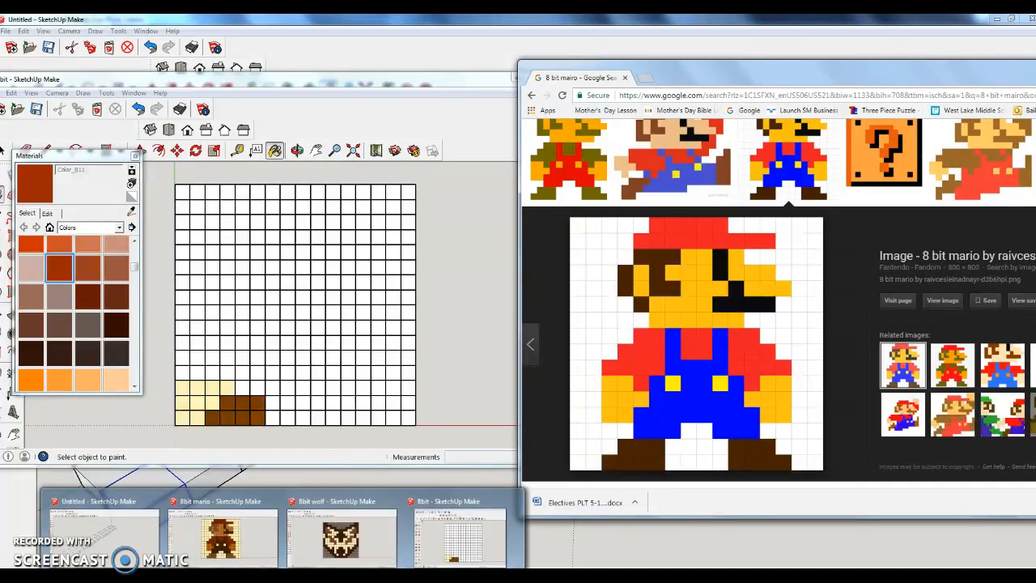
click(313, 548)
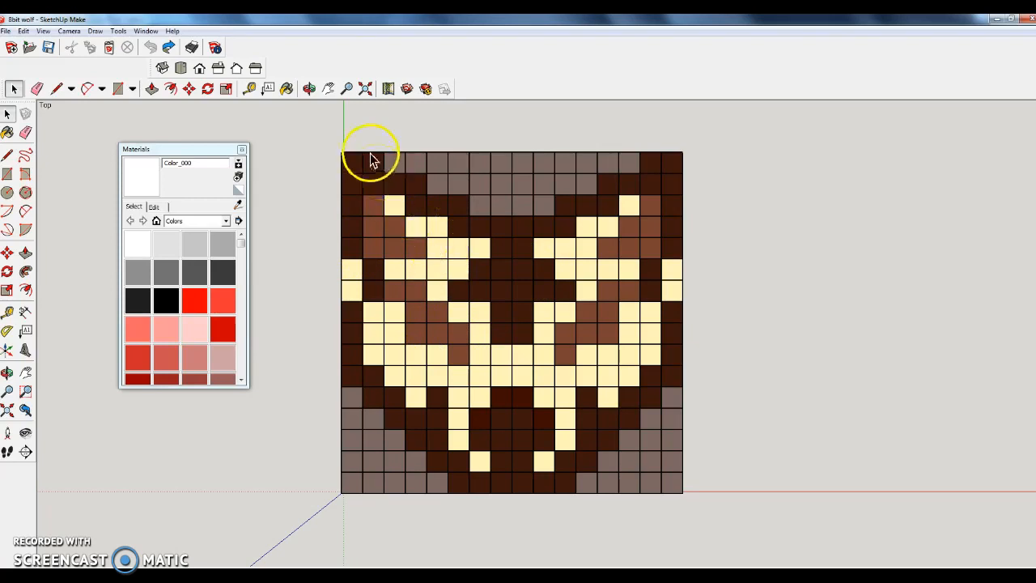
middle_drag(332, 231, 354, 121)
middle_drag(526, 336, 571, 505)
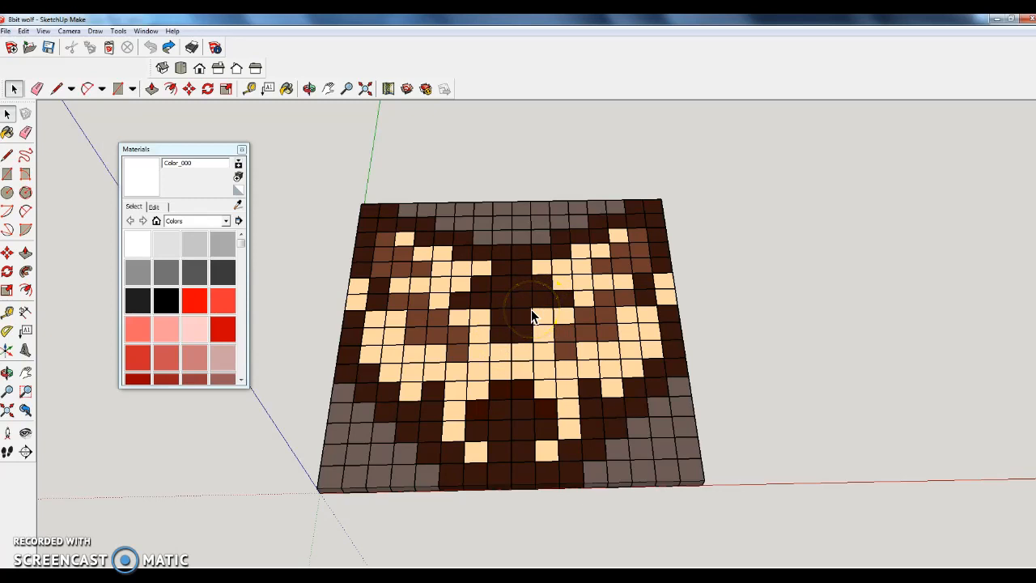
middle_drag(532, 312, 505, 323)
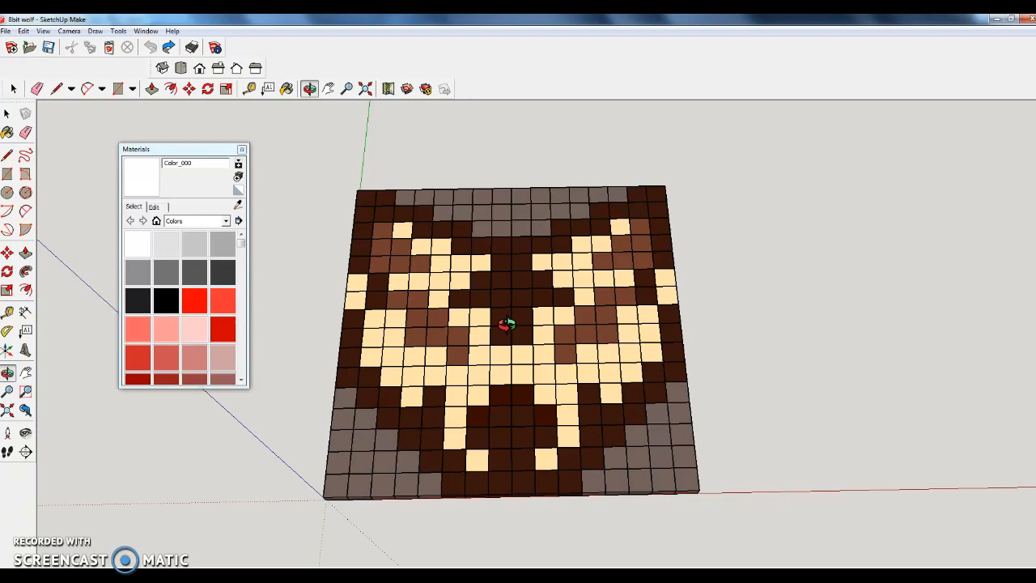
- Select every block of the wolf grid and paint them all white with Color_000
key(space)
click(428, 203)
drag(310, 149, 751, 557)
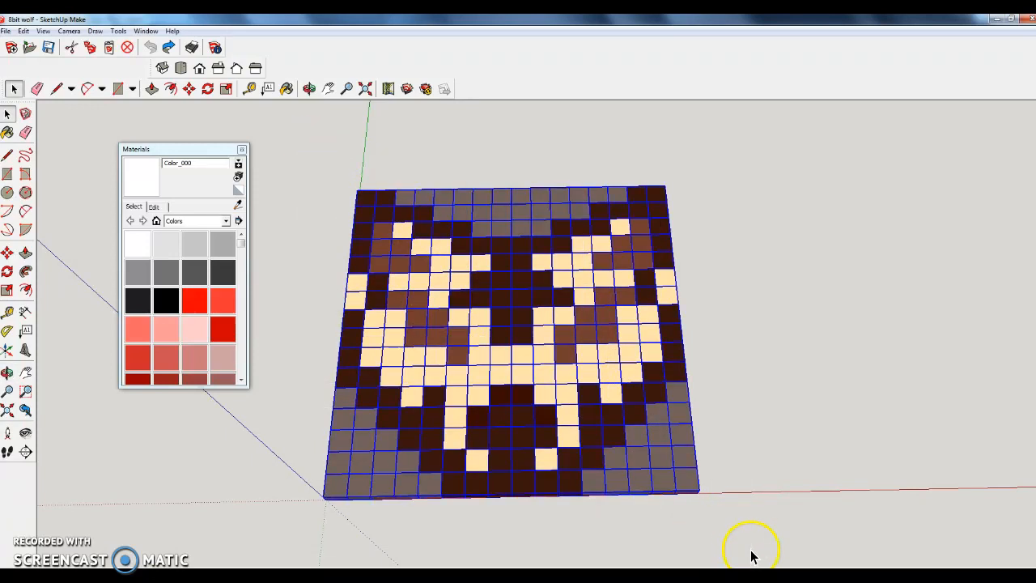
click(137, 242)
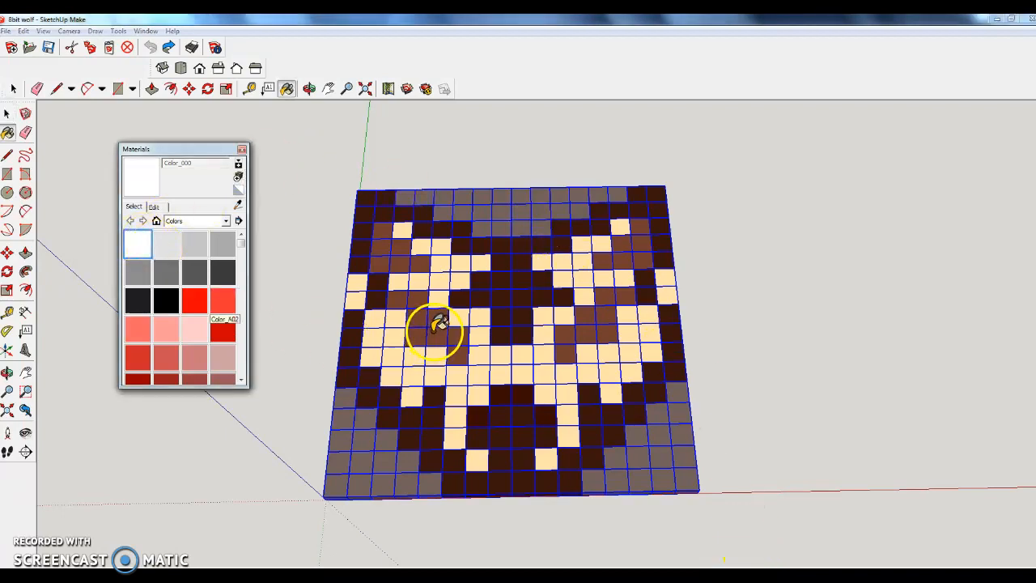
click(438, 325)
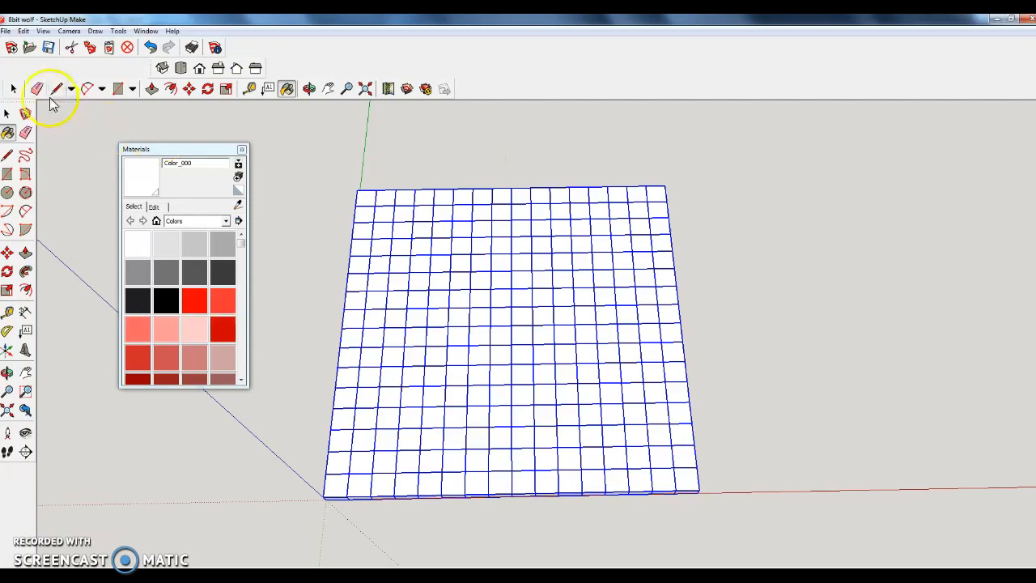
click(5, 30)
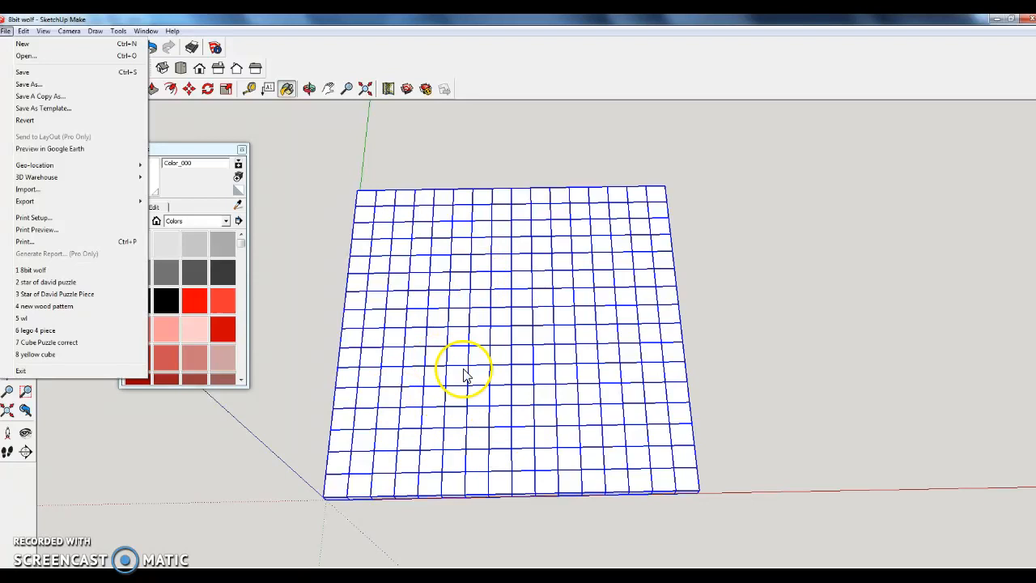
click(317, 131)
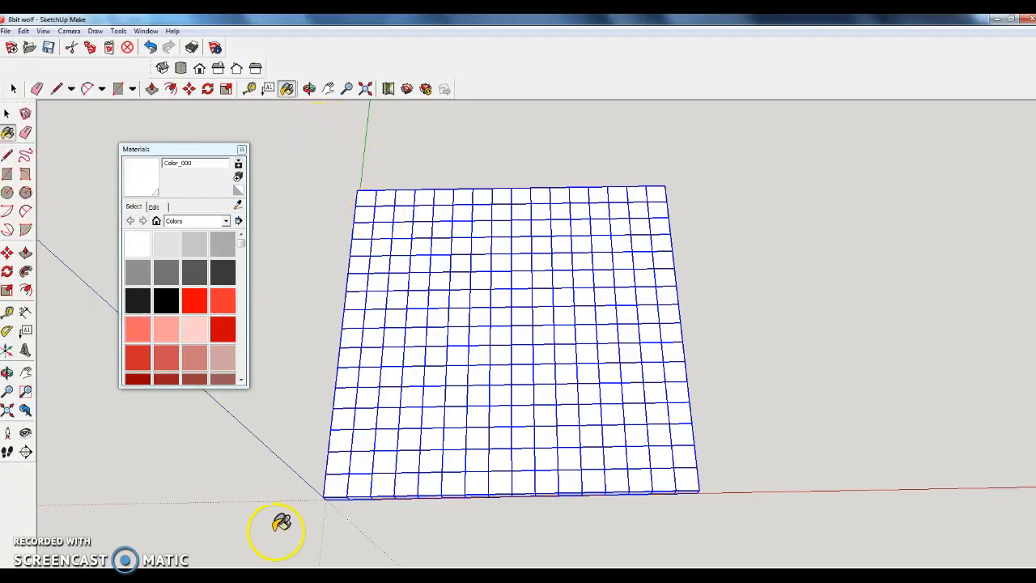